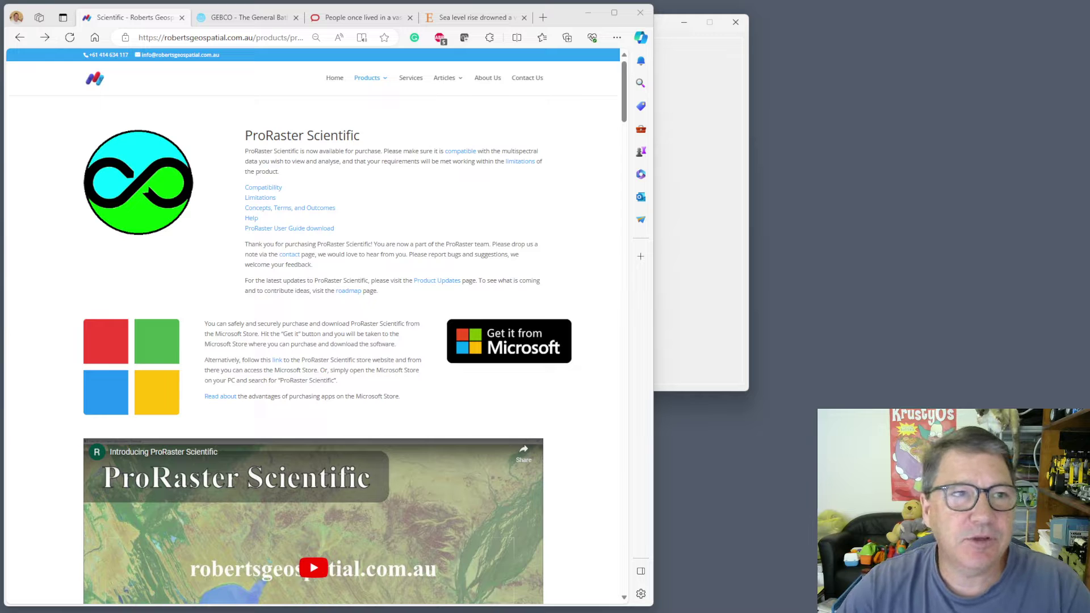
Look up the GEBCO_2023 global coverage grid downloads on the GEBCO gridded bathymetry data page.
{"action": "left_click", "coordinate": [245, 18]}
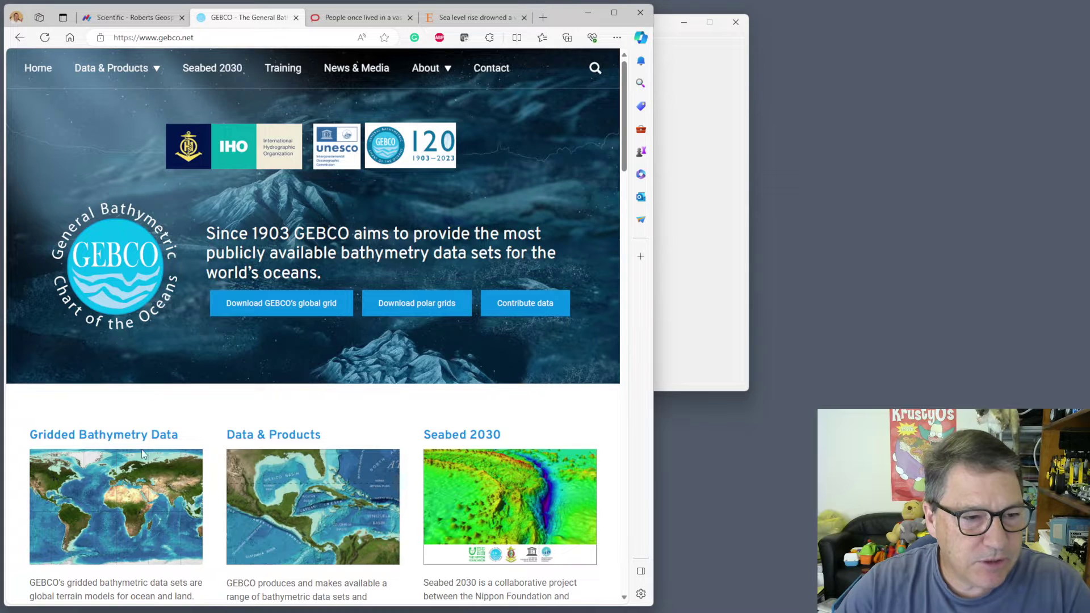
{"action": "scroll", "coordinate": [136, 534], "scroll_direction": "down", "scroll_amount": 3}
{"action": "left_click", "coordinate": [55, 486]}
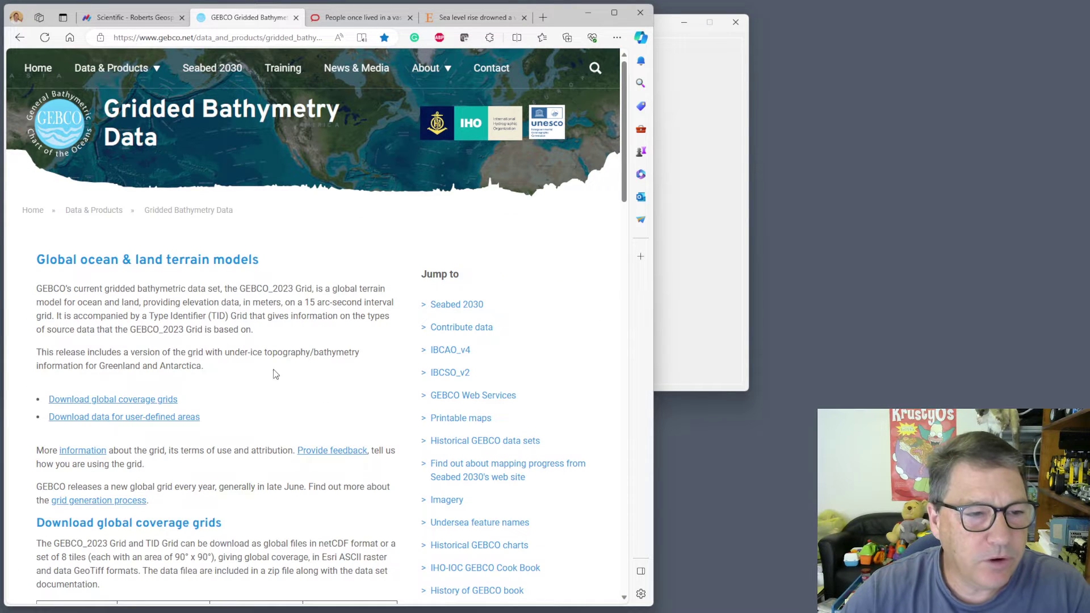
{"action": "left_click", "coordinate": [130, 401]}
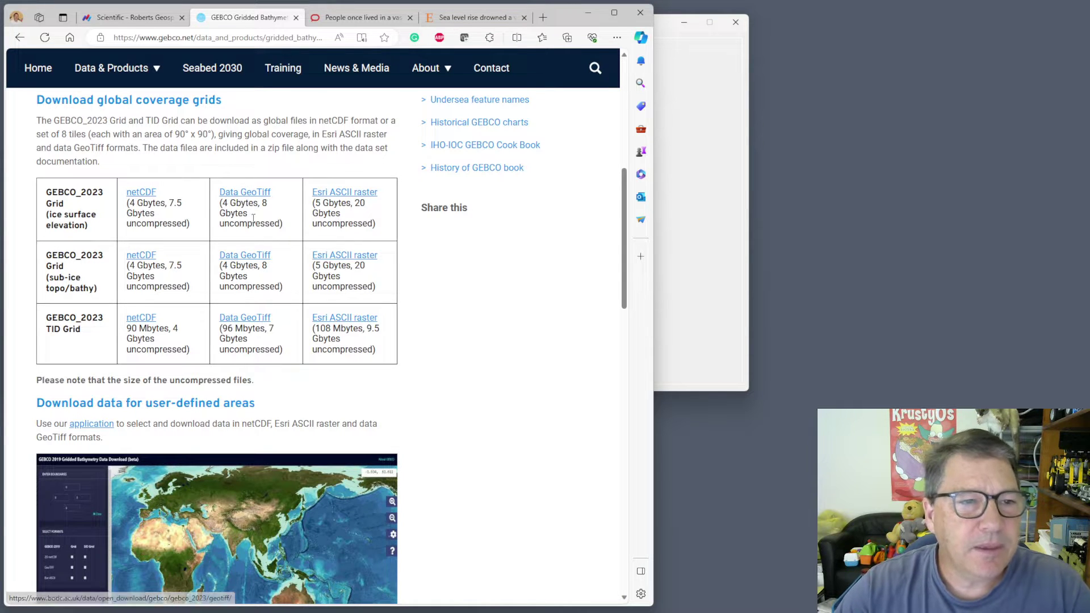
Minimise the browser and place the Gebco2023 folder window beside ProRaster Scientific so its TIF tiles are accessible.
{"action": "left_click", "coordinate": [587, 15]}
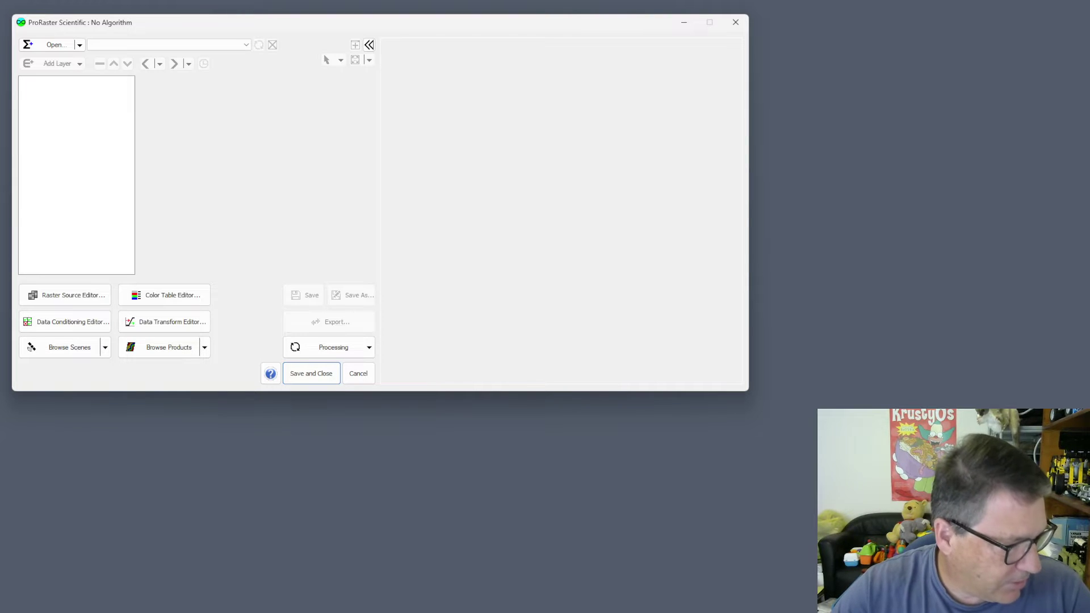
{"action": "key", "text": "alt+Tab"}
{"action": "left_click_drag", "start_coordinate": [403, 161], "coordinate": [421, 81]}
{"action": "left_click", "coordinate": [447, 166]}
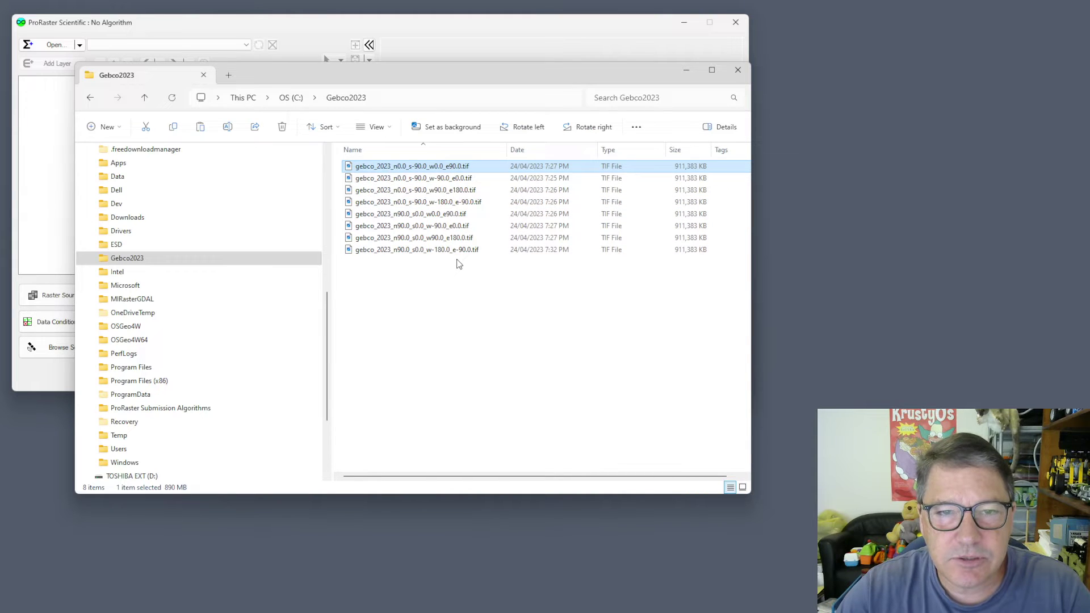
{"action": "left_click", "coordinate": [447, 283]}
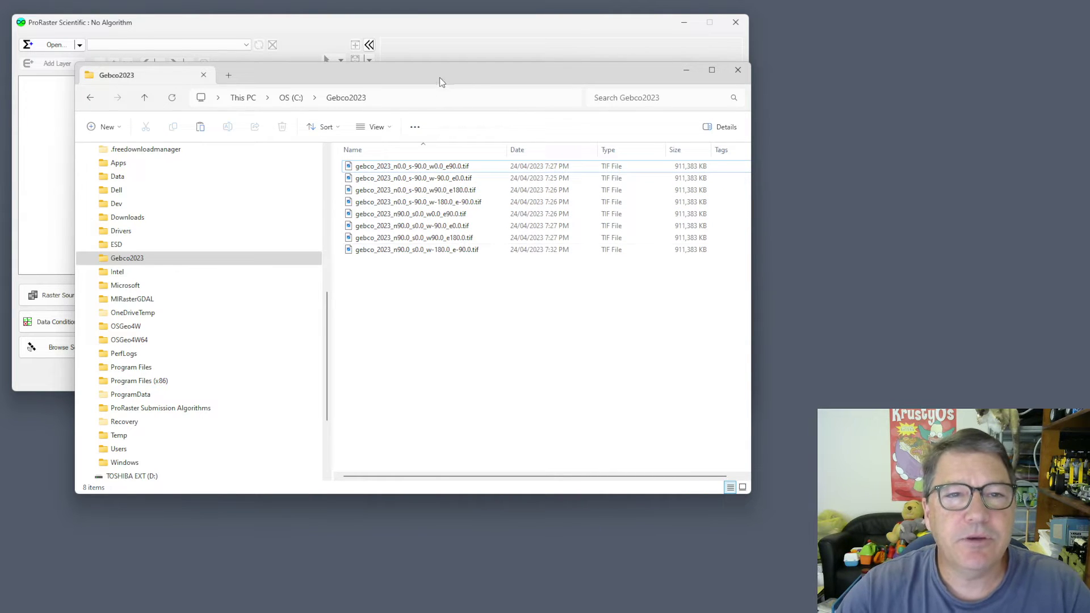
{"action": "left_click_drag", "start_coordinate": [368, 72], "coordinate": [662, 53]}
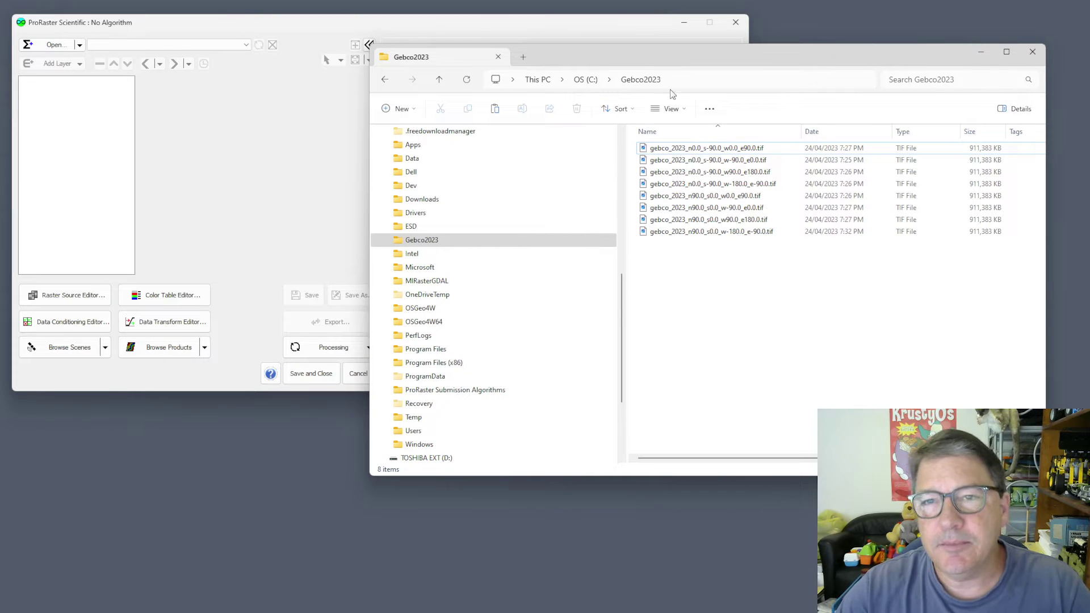
Create a new raster source in the Raster Source Editor and name it Gebco Bathymetry 2023.
{"action": "left_click", "coordinate": [166, 18]}
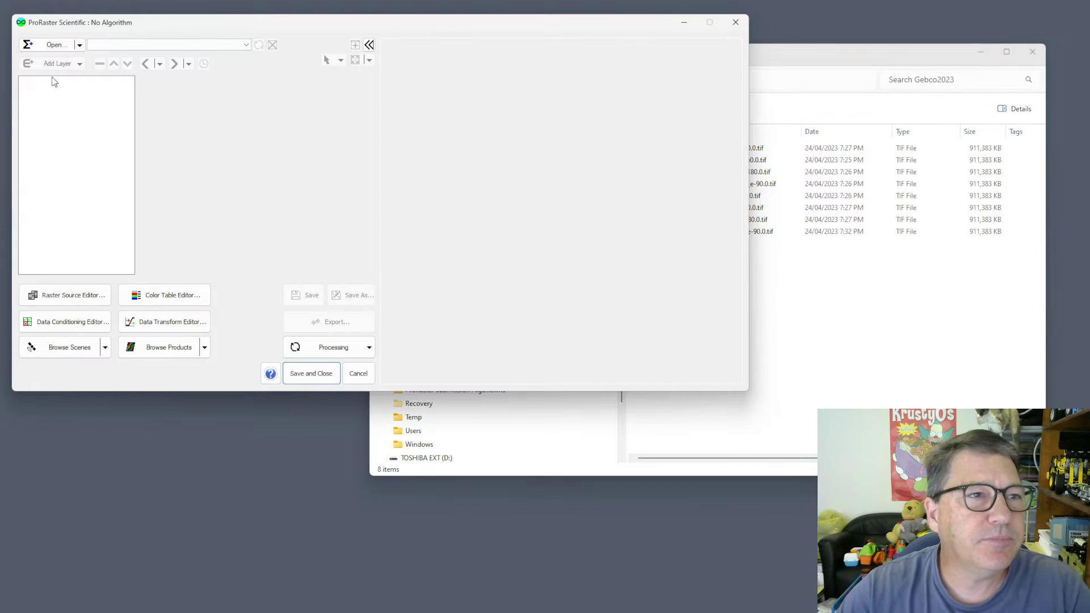
{"action": "left_click", "coordinate": [65, 294]}
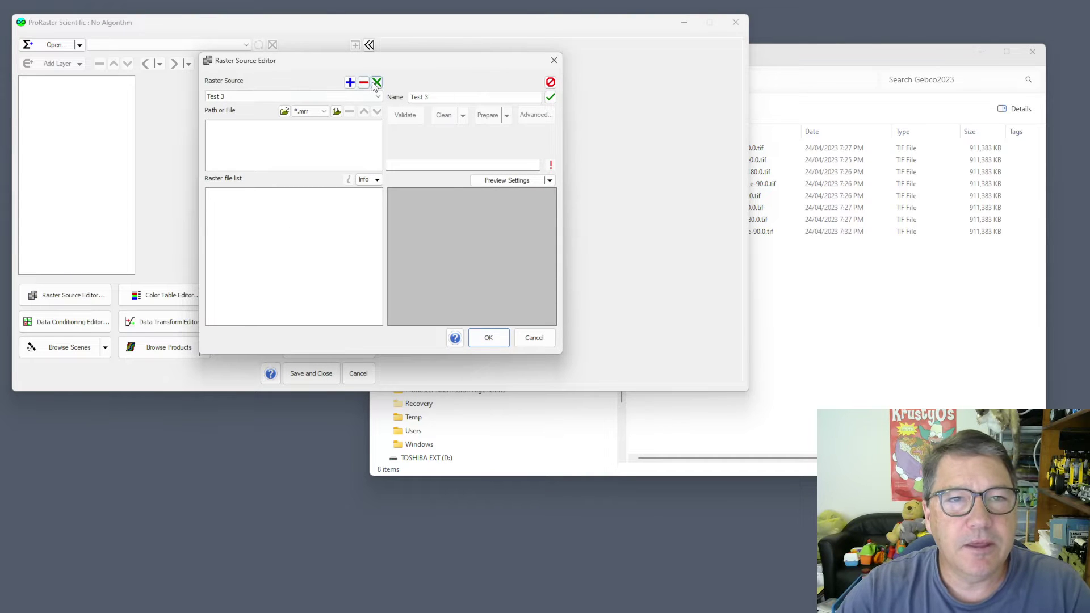
{"action": "left_click", "coordinate": [349, 82]}
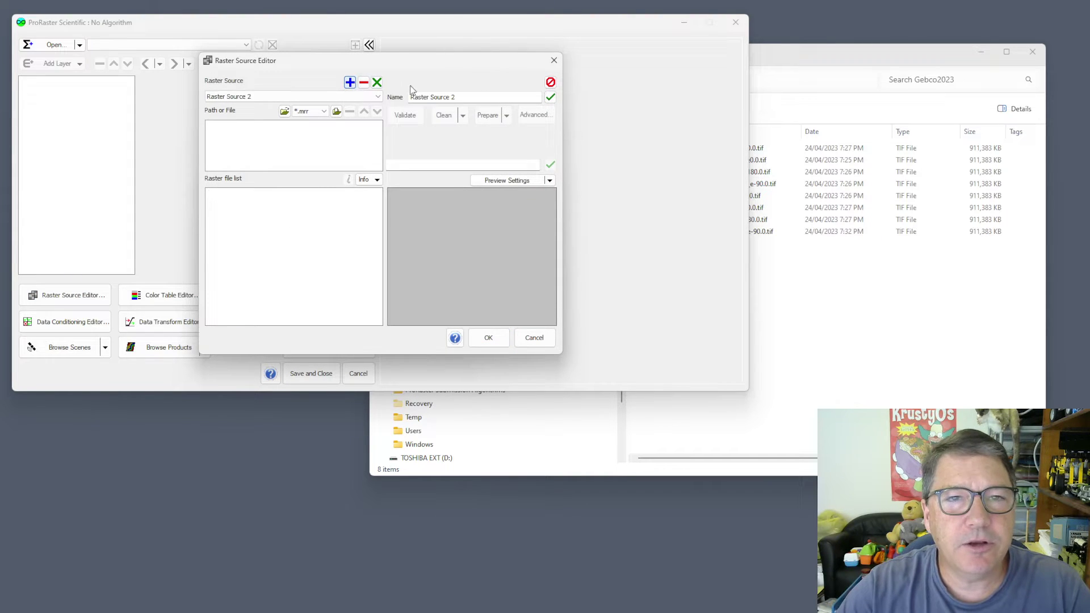
{"action": "type", "text": "Gebco Bathymetry 2023"}
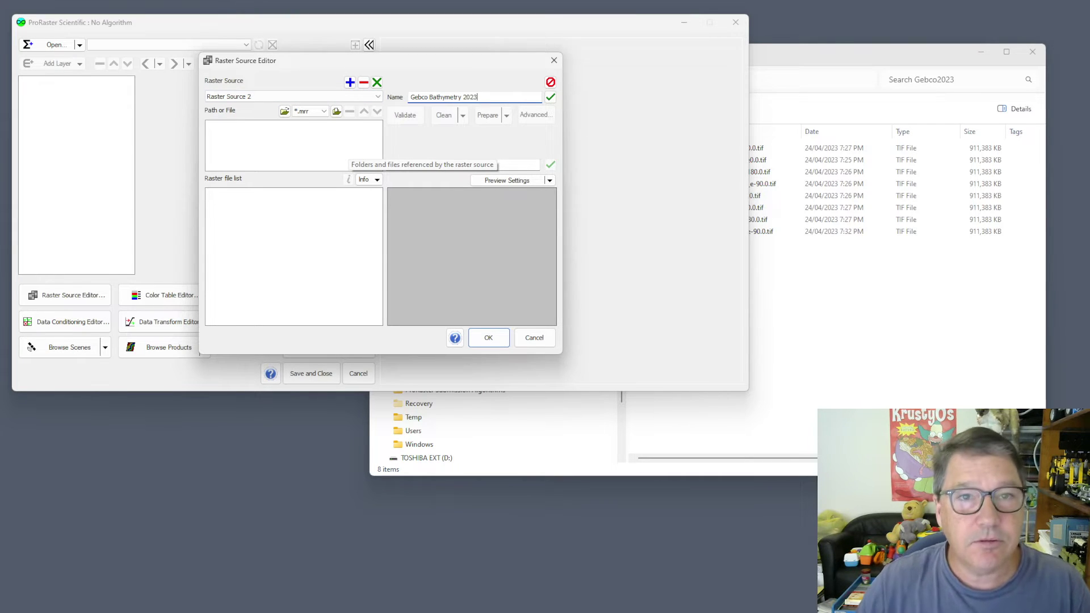
{"action": "key", "text": "Return"}
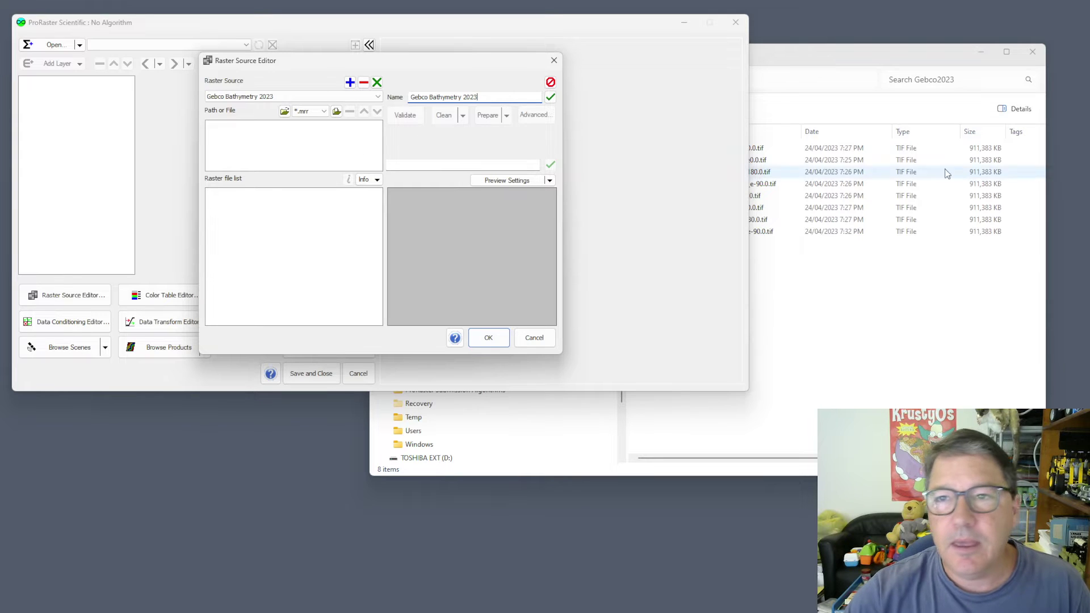
Add all eight GEBCO 2023 TIF tiles from the Gebco2023 folder to the raster source's file list.
{"action": "left_click", "coordinate": [795, 56]}
{"action": "left_click", "coordinate": [692, 152]}
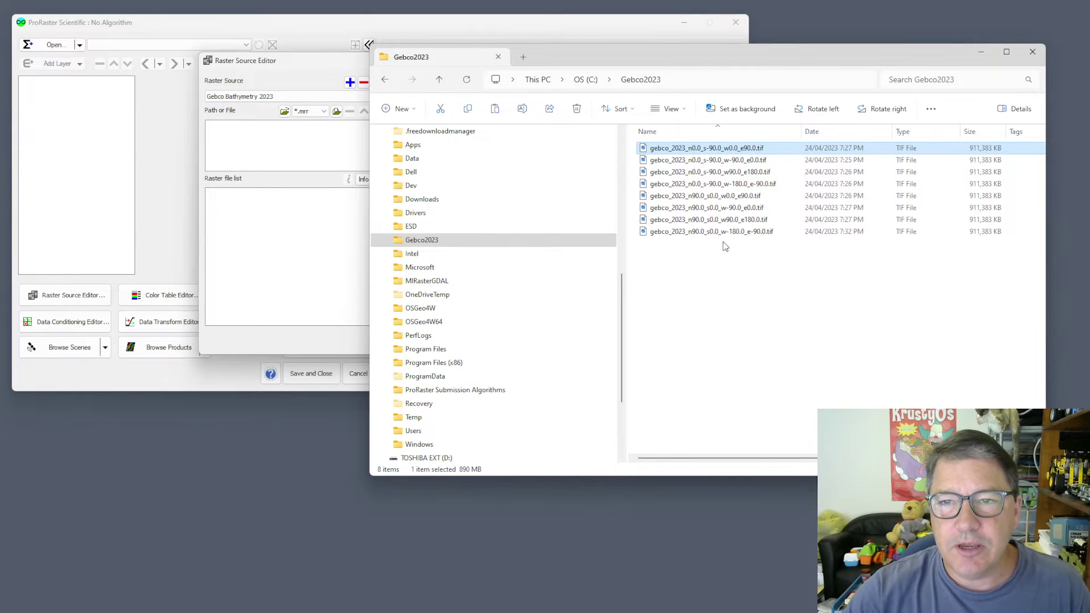
{"action": "left_click", "coordinate": [724, 232], "text": "shift"}
{"action": "left_click_drag", "start_coordinate": [714, 211], "coordinate": [237, 254]}
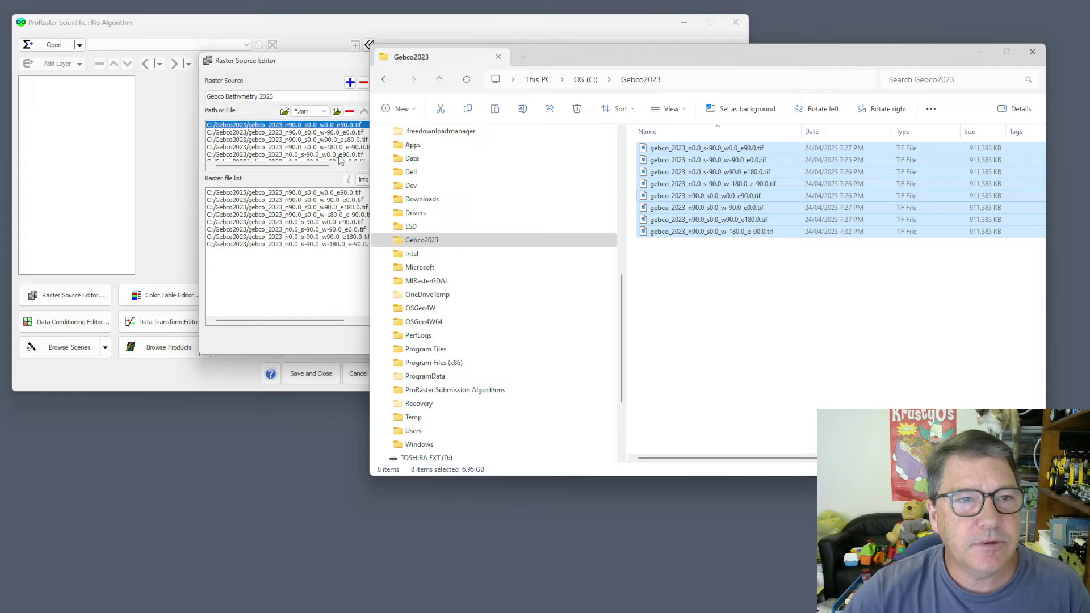
Prepare the raster source's files using the Favor Speed option.
{"action": "left_click", "coordinate": [296, 58]}
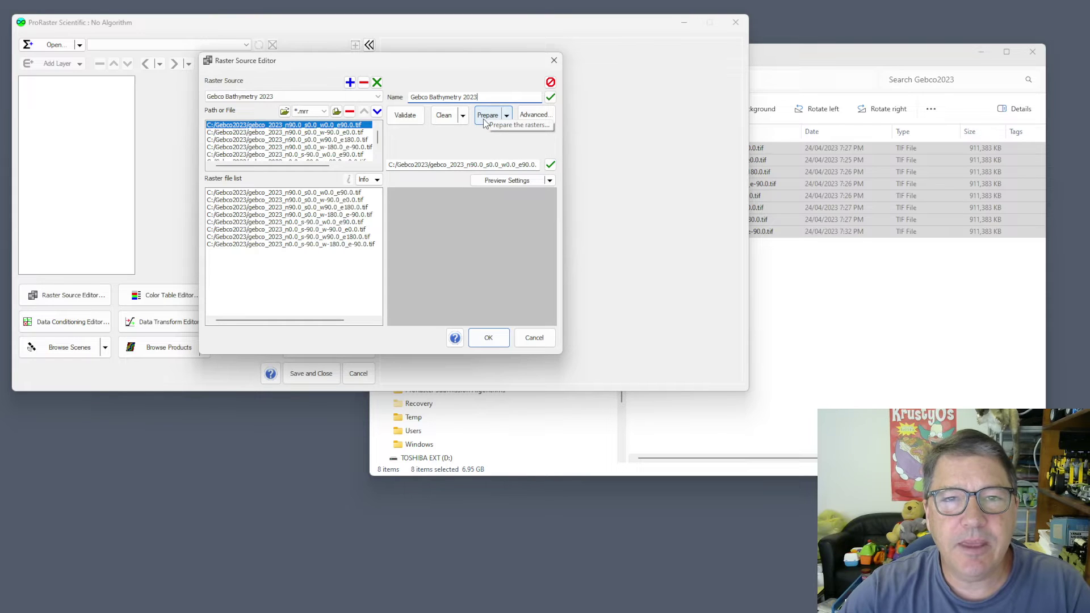
{"action": "left_click", "coordinate": [506, 117]}
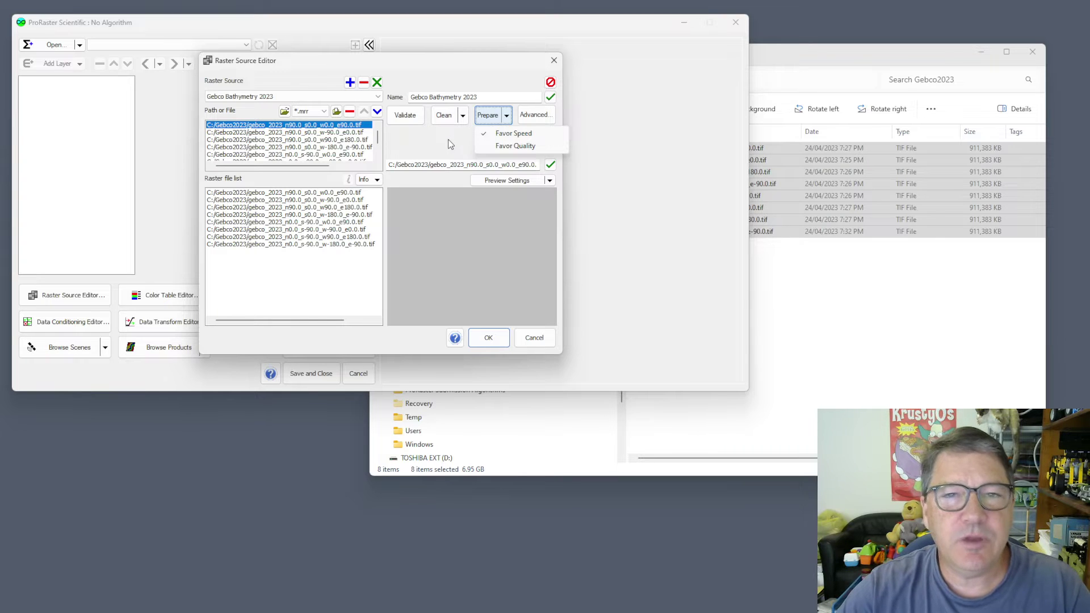
{"action": "left_click", "coordinate": [489, 115]}
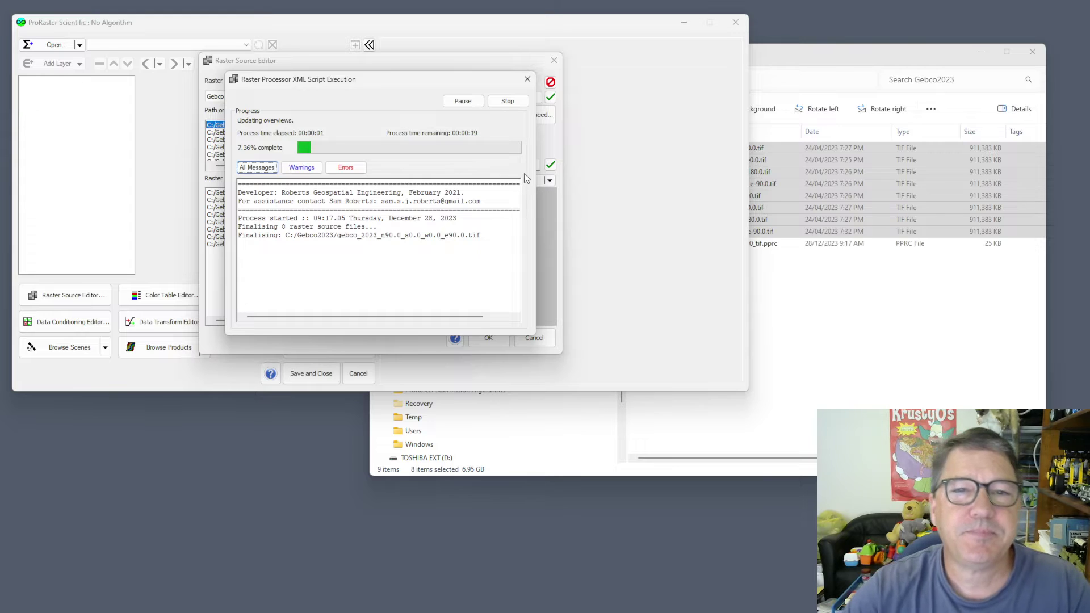
Inspect the PPRC, STTX and GHX support files being generated in the Gebco2023 folder, and return to the processing progress.
{"action": "left_click", "coordinate": [780, 49]}
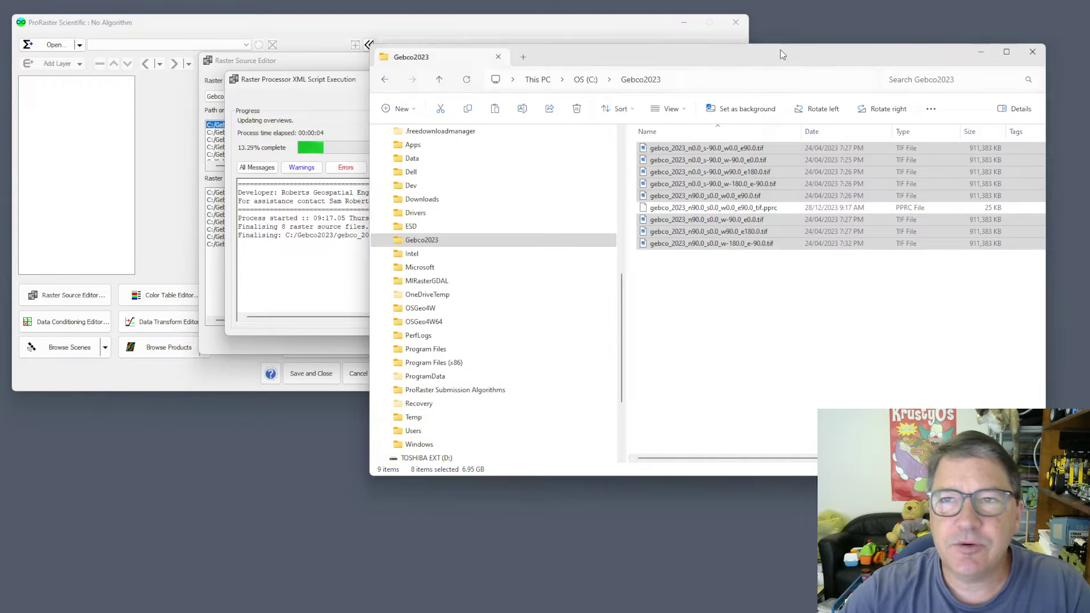
{"action": "left_click", "coordinate": [759, 199]}
{"action": "left_click", "coordinate": [758, 206]}
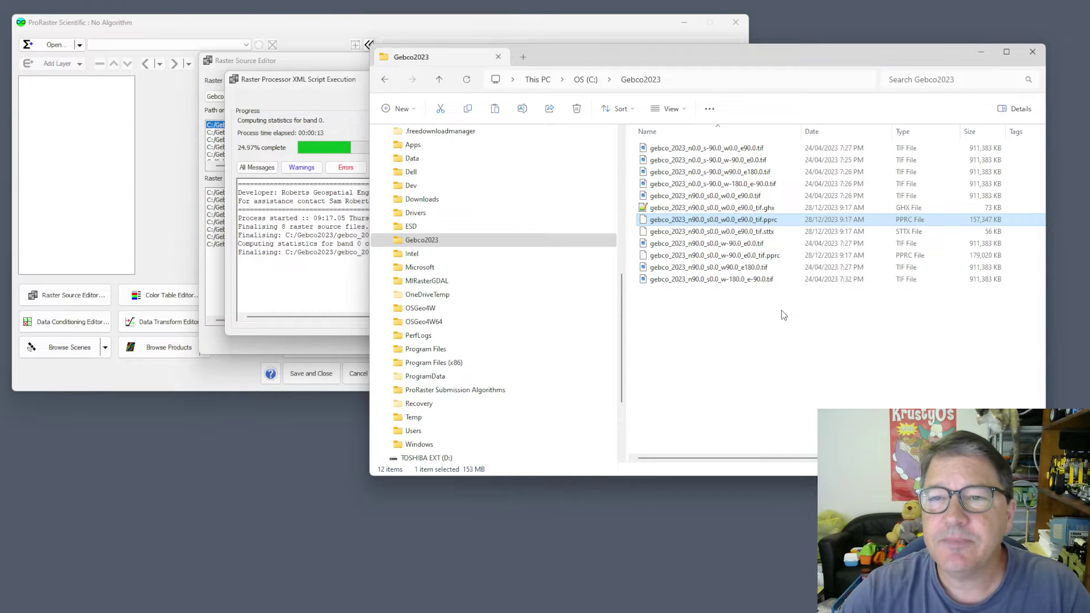
{"action": "left_click", "coordinate": [750, 232]}
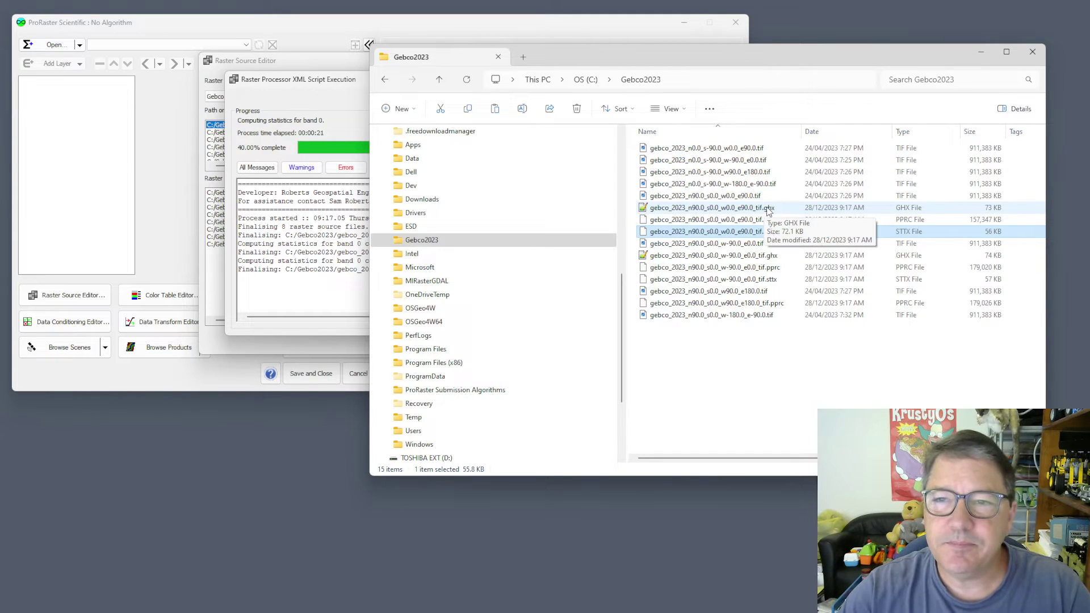
{"action": "left_click", "coordinate": [769, 211]}
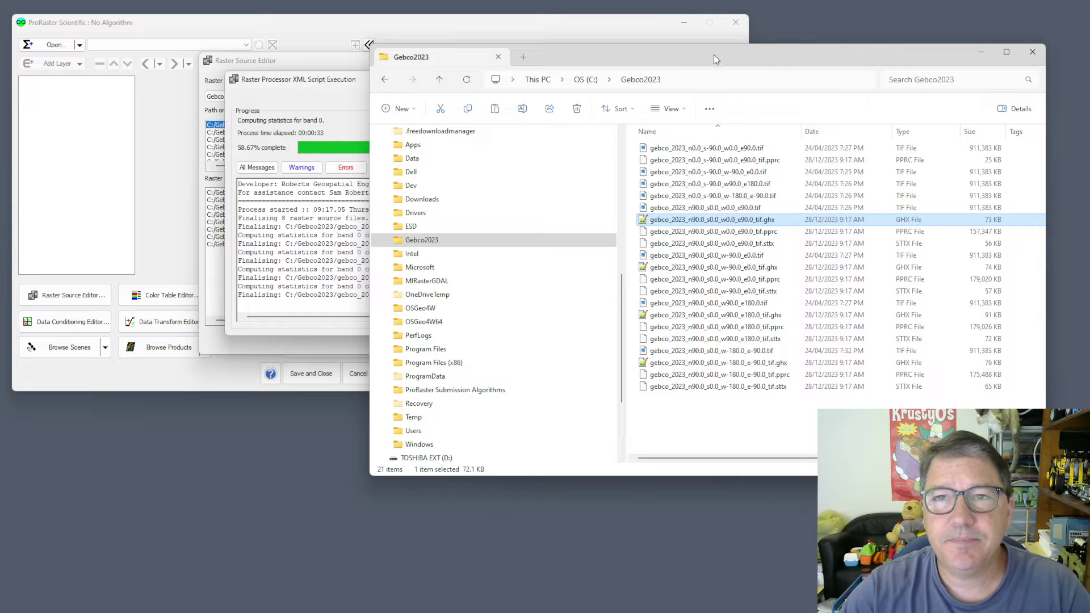
{"action": "left_click", "coordinate": [325, 73]}
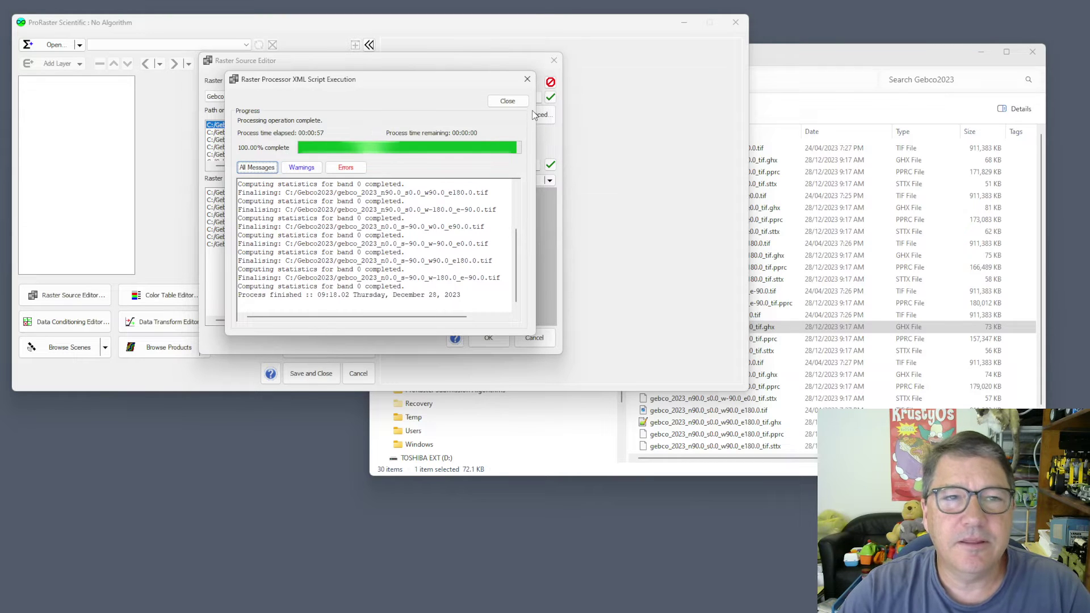
Close the finished processing report, accept the raster source to display it as an LUT Color layer, and minimise the folder window.
{"action": "left_click", "coordinate": [508, 101]}
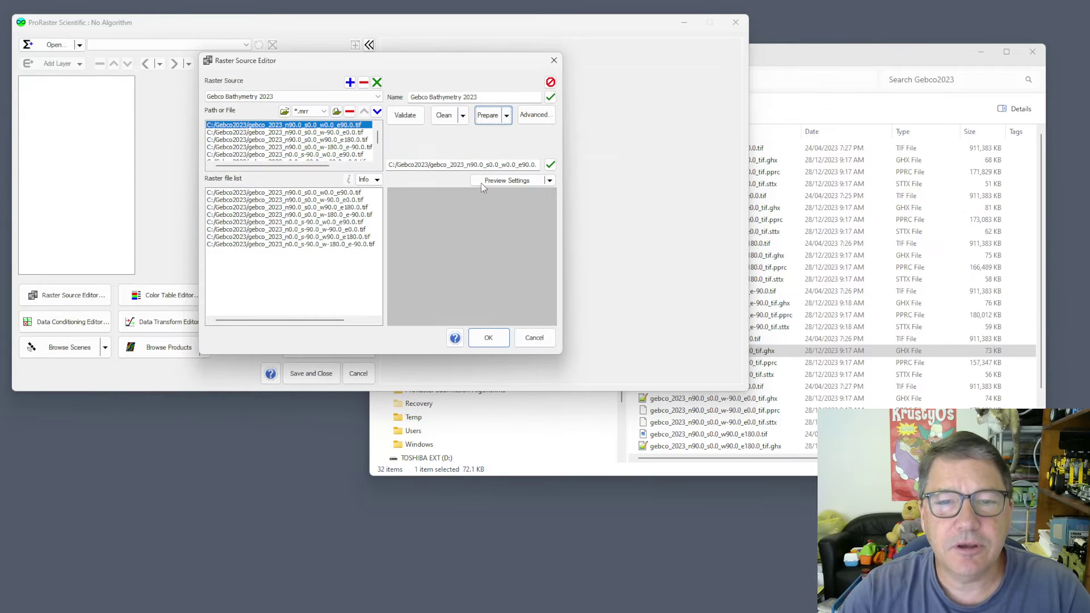
{"action": "left_click", "coordinate": [489, 337]}
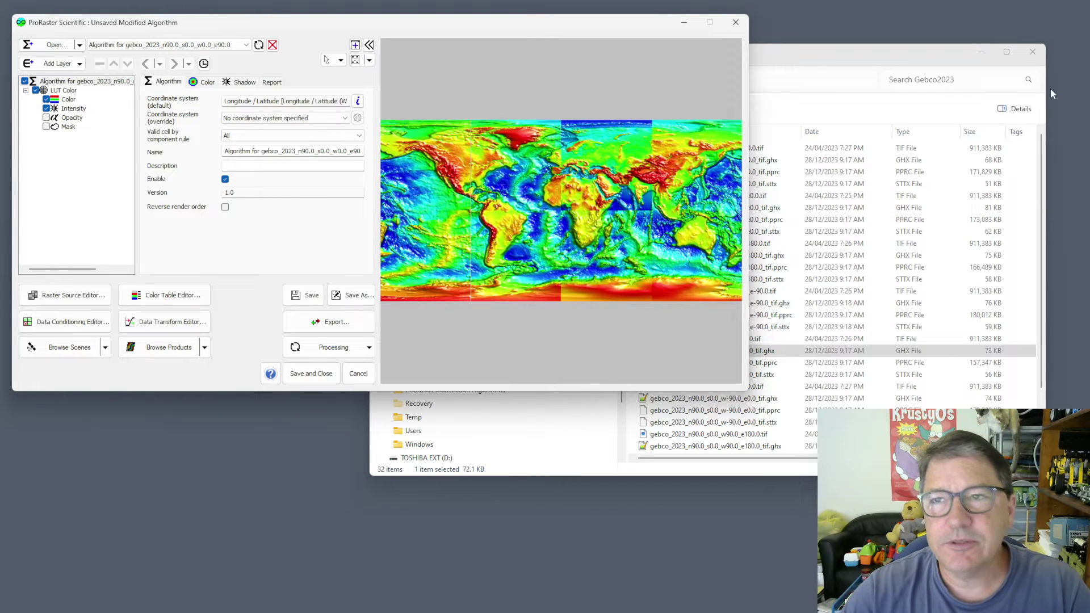
{"action": "left_click", "coordinate": [980, 52]}
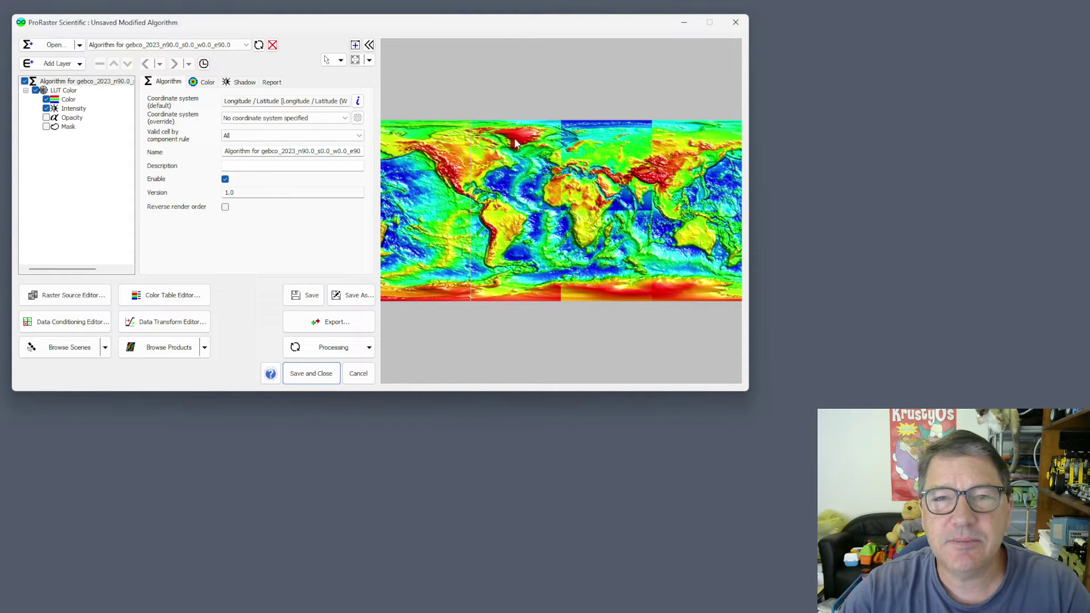
Colour the LUT Color layer's Color component with the atlas system color map and the atlas color table.
{"action": "left_click", "coordinate": [68, 100]}
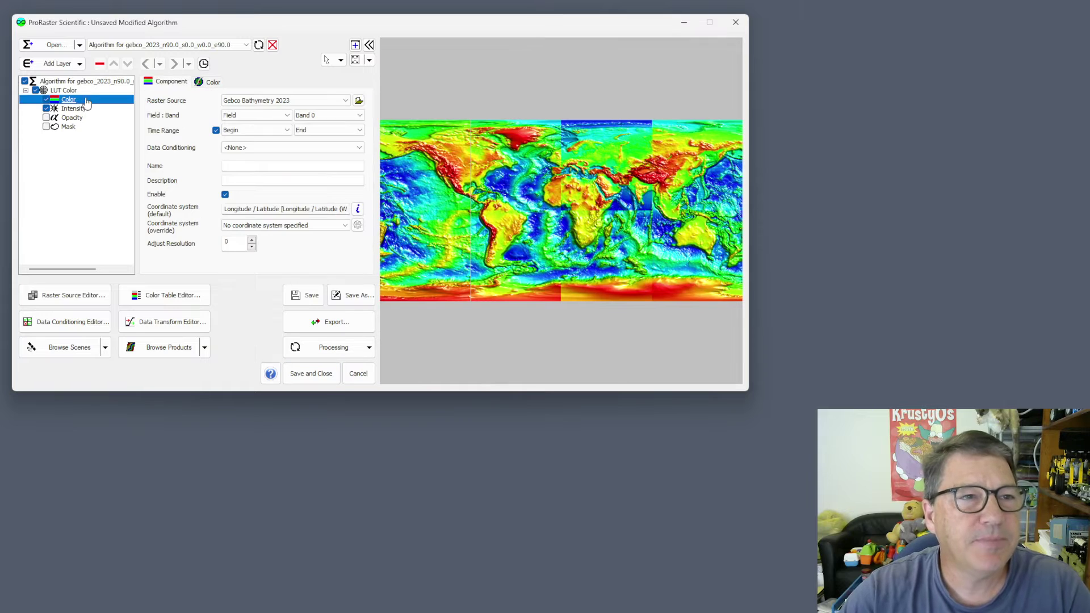
{"action": "left_click", "coordinate": [214, 83]}
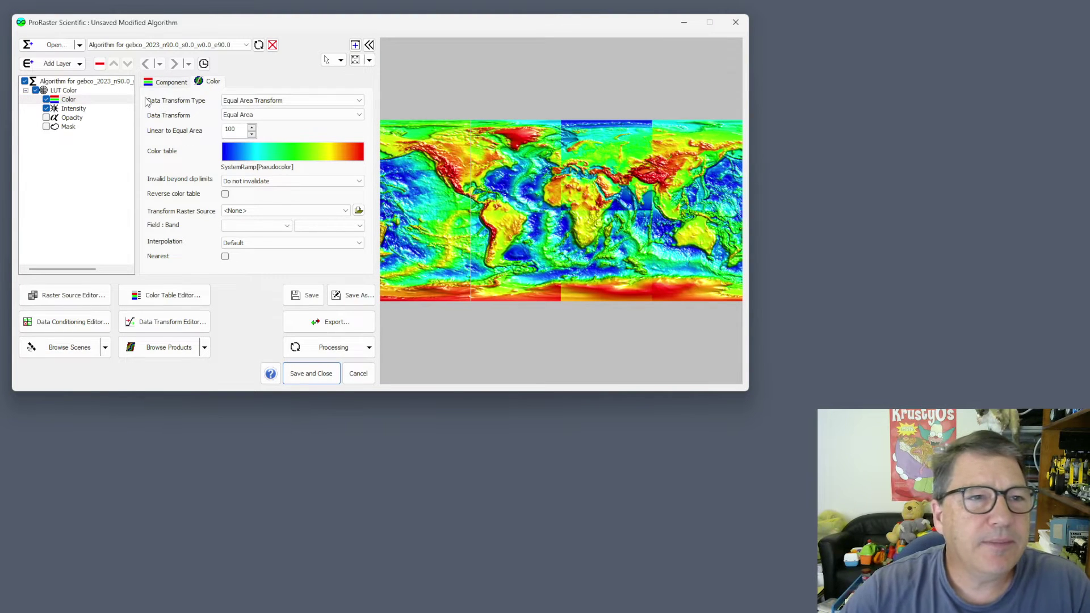
{"action": "left_click", "coordinate": [284, 102]}
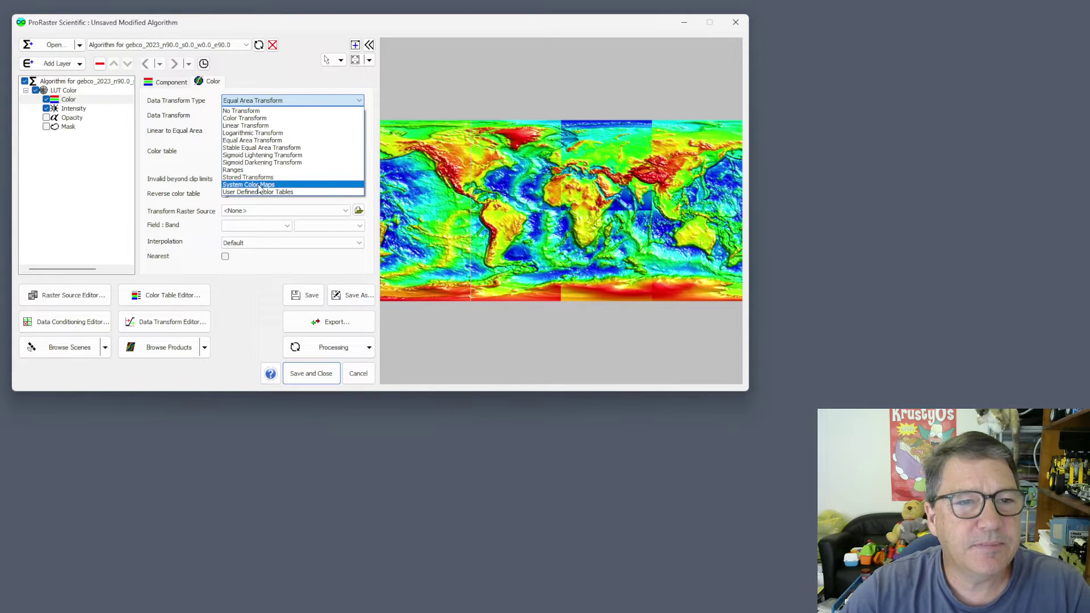
{"action": "left_click", "coordinate": [260, 185]}
{"action": "left_click", "coordinate": [264, 115]}
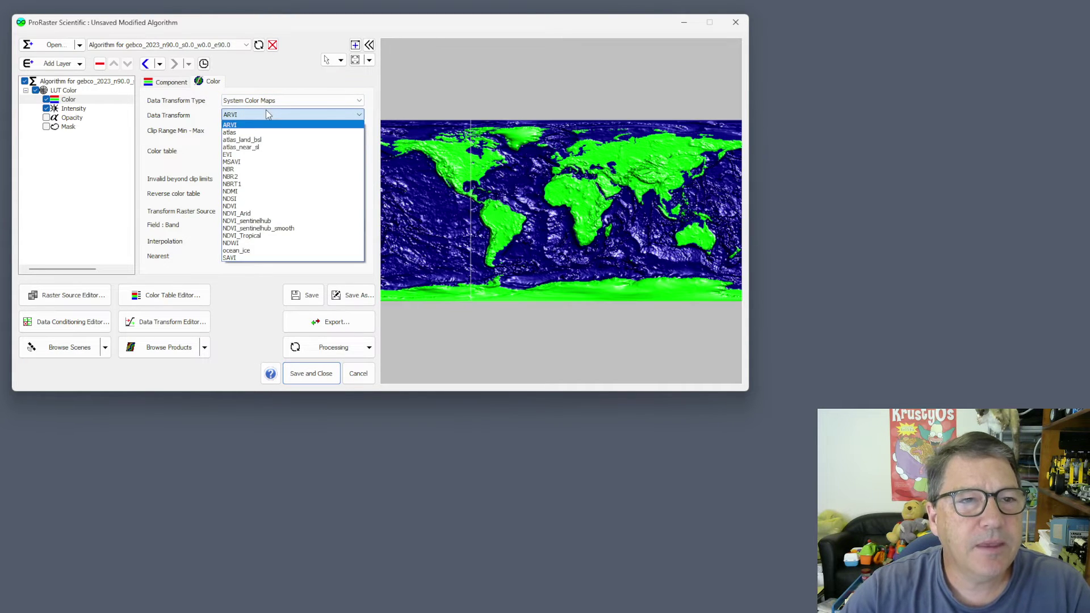
{"action": "left_click", "coordinate": [245, 133]}
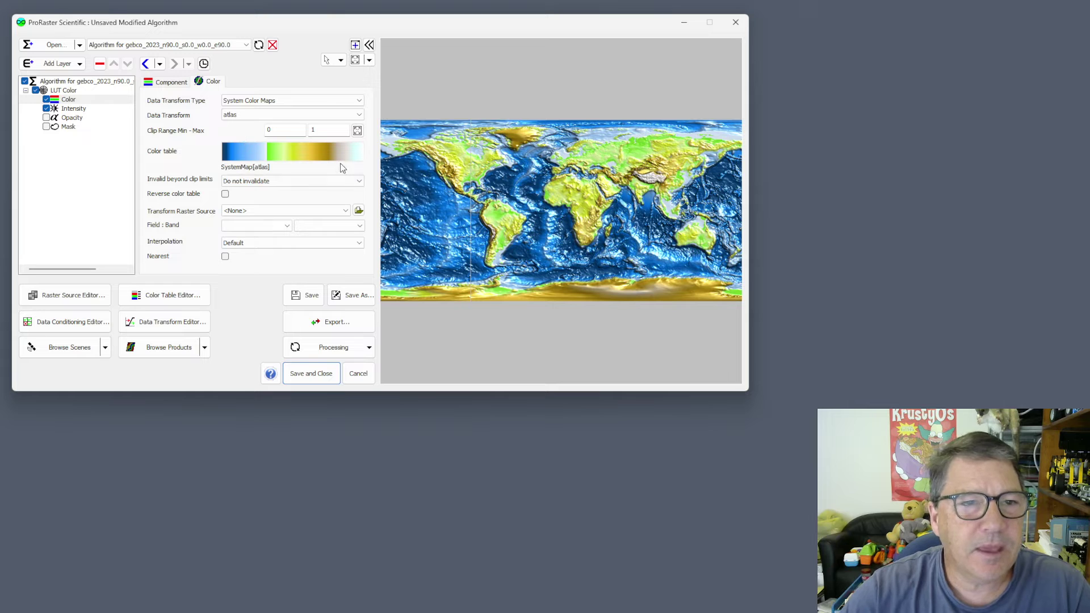
{"action": "left_click", "coordinate": [278, 153]}
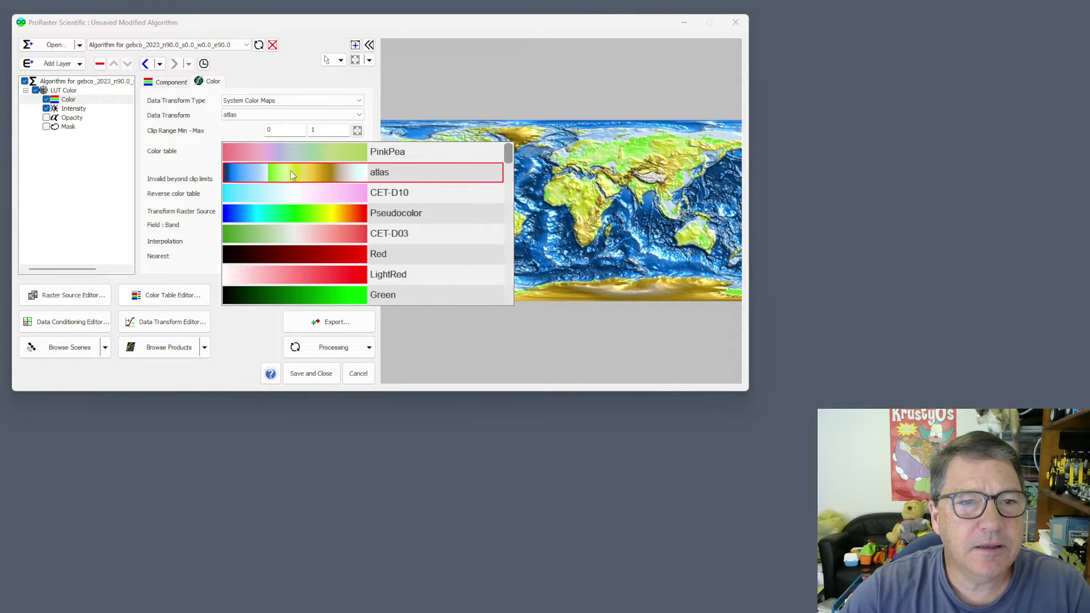
{"action": "left_click", "coordinate": [281, 170]}
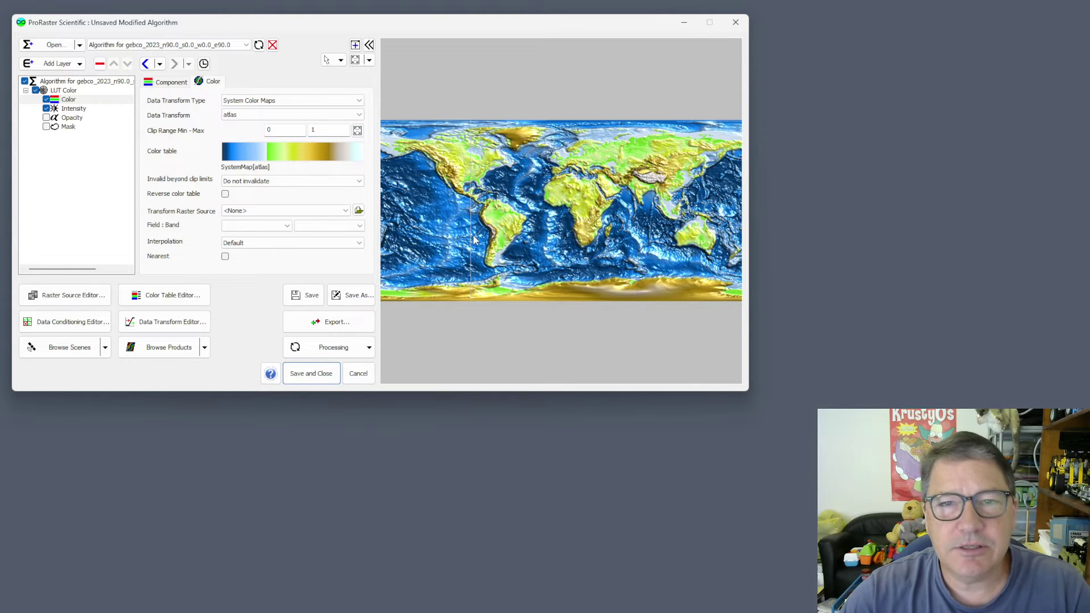
Detach the map preview into its own window filling half the screen and zoom in on Australia.
{"action": "left_click", "coordinate": [356, 45]}
{"action": "left_click_drag", "start_coordinate": [462, 36], "coordinate": [1088, 186]}
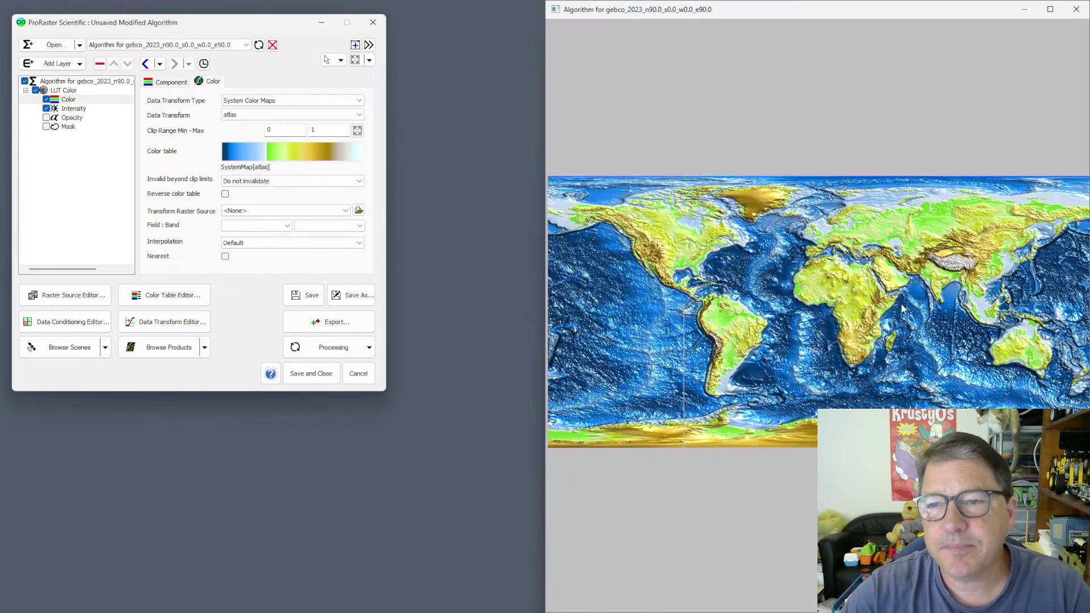
{"action": "scroll", "coordinate": [940, 327], "scroll_direction": "up", "scroll_amount": 5}
{"action": "scroll", "coordinate": [852, 280], "scroll_direction": "up", "scroll_amount": 3}
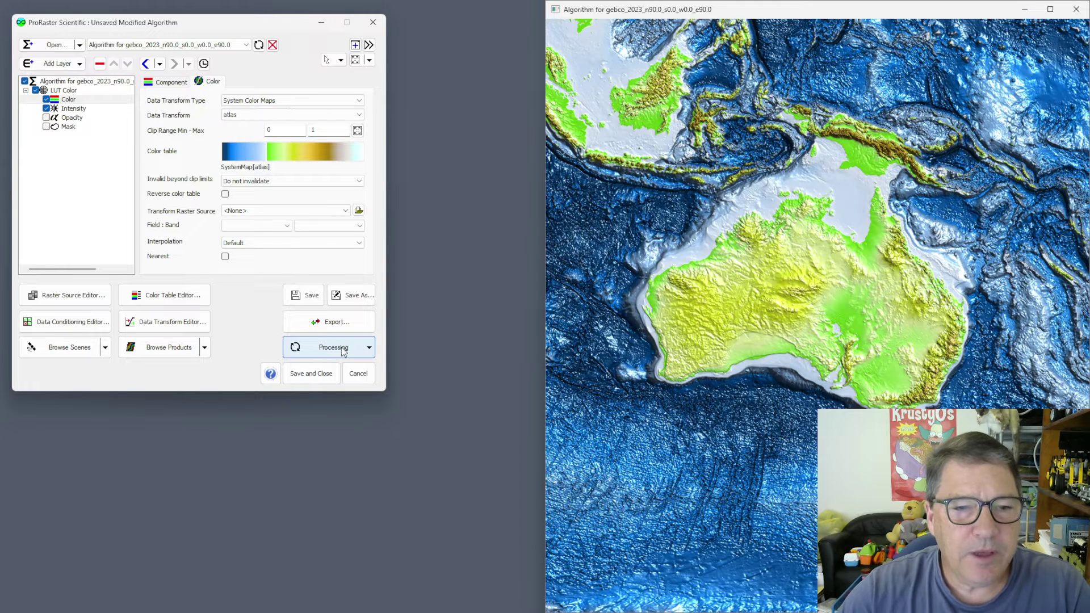
Start a Join operation with the Gebco Bathymetry 2023 raster source as its input.
{"action": "left_click", "coordinate": [369, 349]}
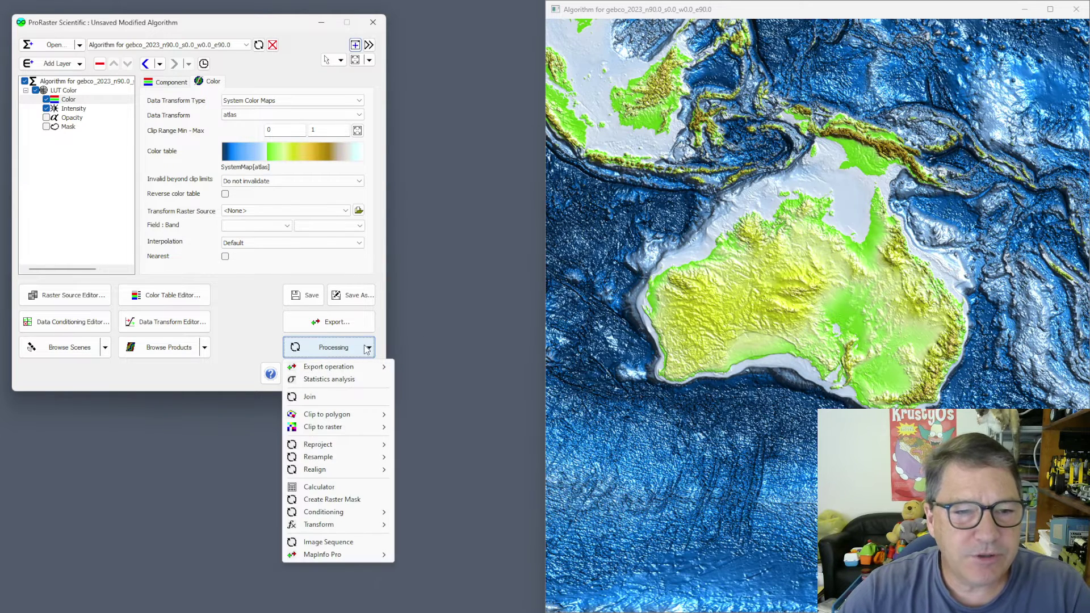
{"action": "left_click", "coordinate": [310, 398]}
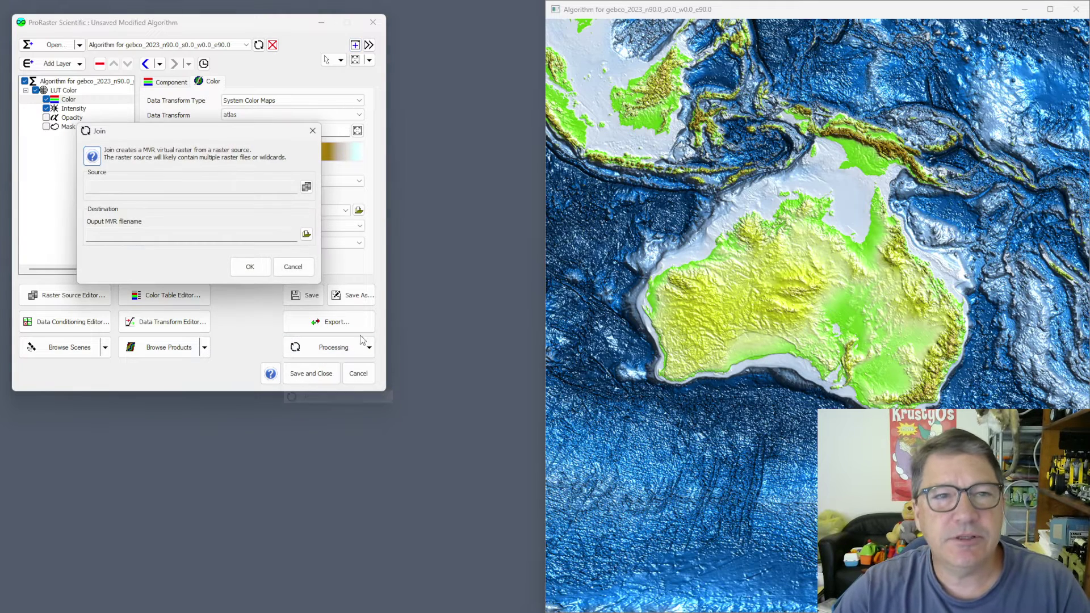
{"action": "left_click", "coordinate": [307, 187]}
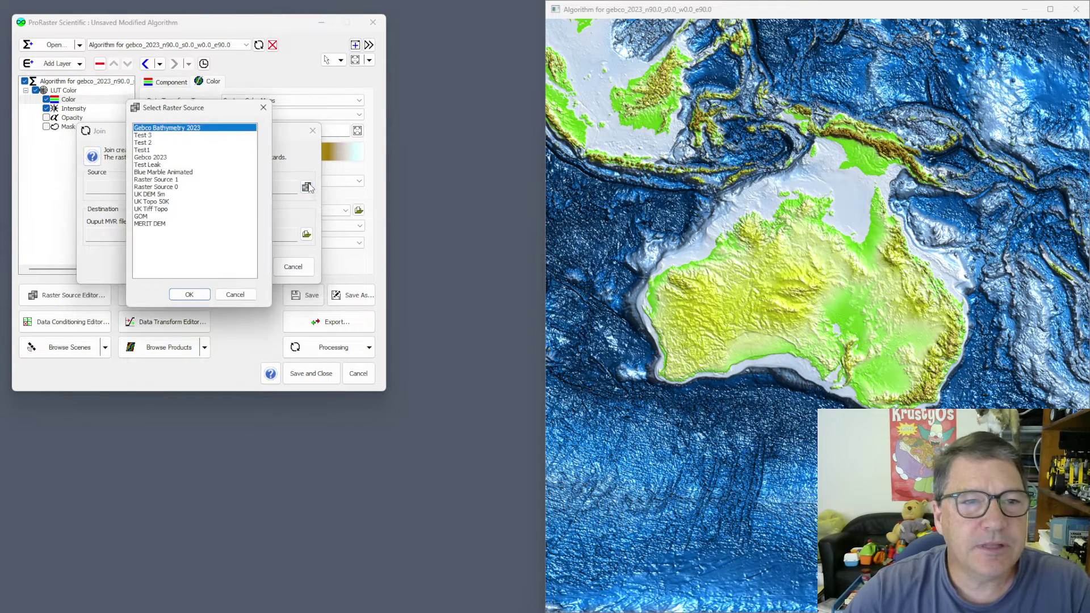
{"action": "double_click", "coordinate": [179, 130]}
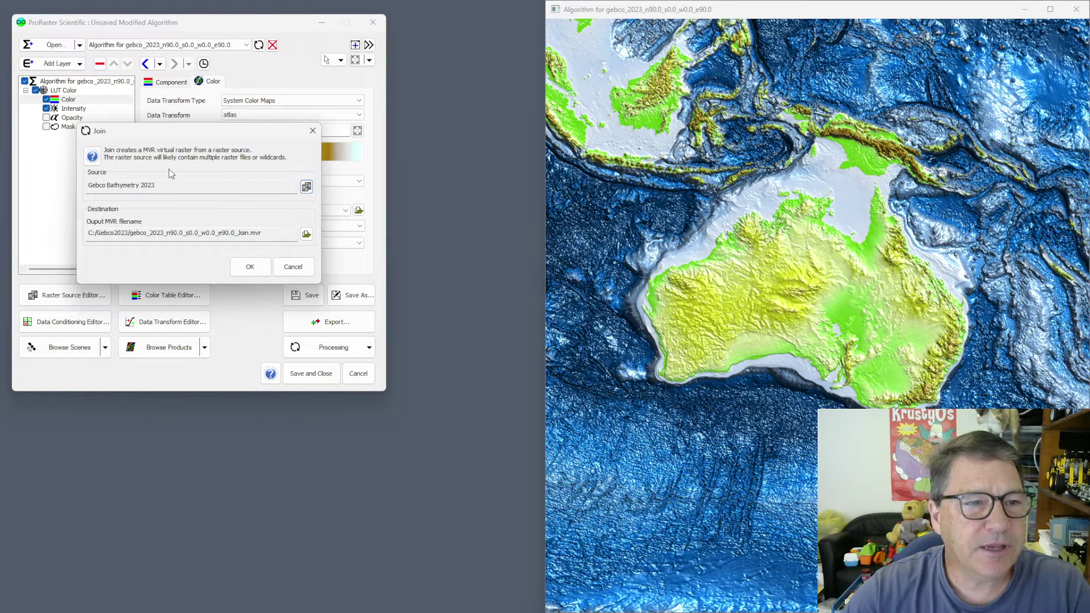
Set the Join output to Gebco2023.mvr in the Gebco2023 folder on drive C and run the operation.
{"action": "left_click", "coordinate": [306, 235]}
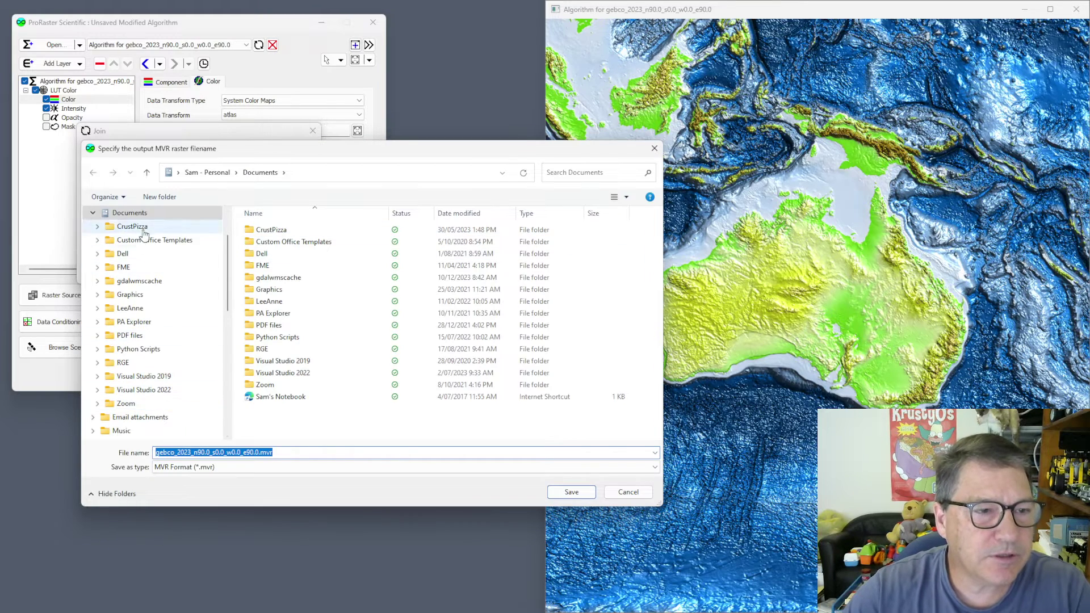
{"action": "scroll", "coordinate": [148, 341], "scroll_direction": "down", "scroll_amount": 6}
{"action": "left_click", "coordinate": [122, 321]}
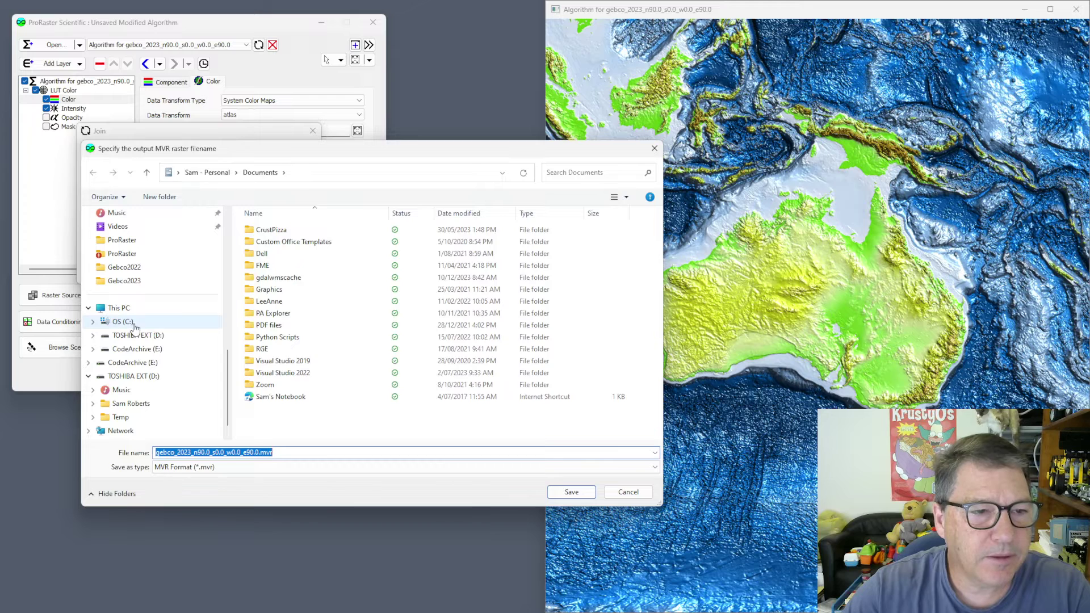
{"action": "left_click", "coordinate": [278, 348]}
{"action": "double_click", "coordinate": [278, 348]}
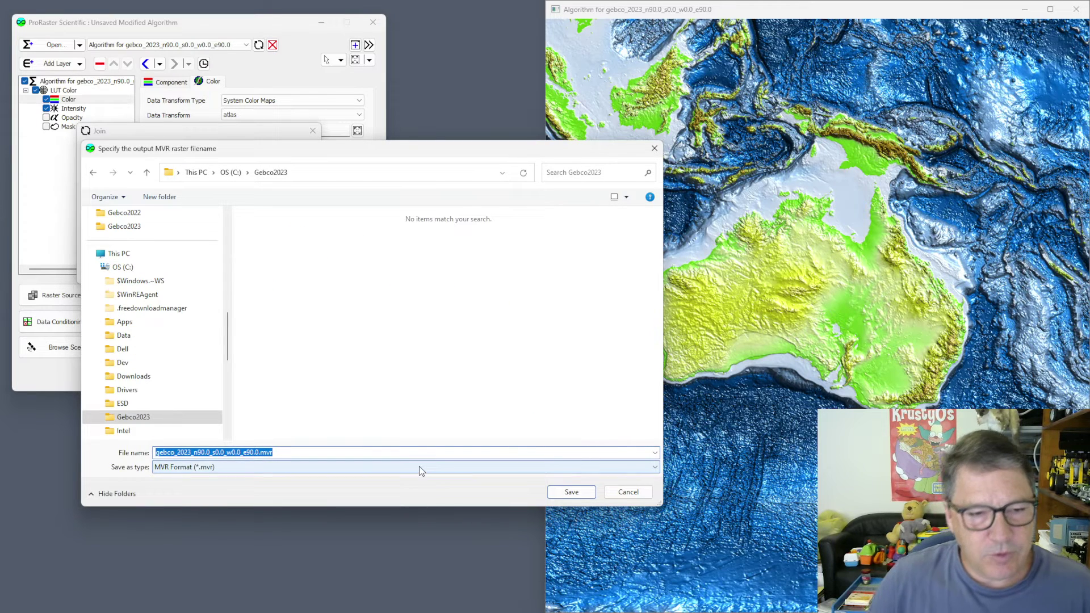
{"action": "key", "text": "Tab"}
{"action": "key", "text": "shift+Left"}
{"action": "key", "text": "shift+Left"}
{"action": "key", "text": "shift+Left"}
{"action": "key", "text": "shift+Left"}
{"action": "key", "text": "shift+Left"}
{"action": "key", "text": "shift+Left"}
{"action": "key", "text": "shift+Left"}
{"action": "key", "text": "shift+Left"}
{"action": "key", "text": "shift+Left"}
{"action": "key", "text": "shift+Left"}
{"action": "key", "text": "shift+Left"}
{"action": "key", "text": "shift+Left"}
{"action": "key", "text": "shift+Left"}
{"action": "key", "text": "shift+Left"}
{"action": "key", "text": "shift+Left"}
{"action": "key", "text": "shift+Left"}
{"action": "key", "text": "shift+Left"}
{"action": "key", "text": "shift+Left"}
{"action": "key", "text": "shift+Left"}
{"action": "key", "text": "shift+Left"}
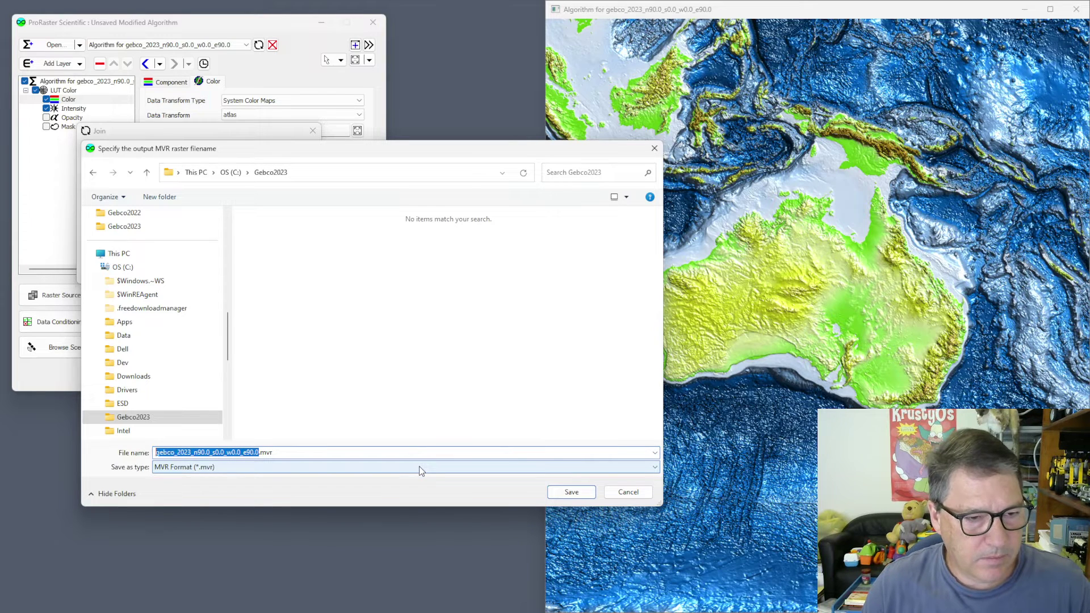
{"action": "type", "text": "Gebco2023"}
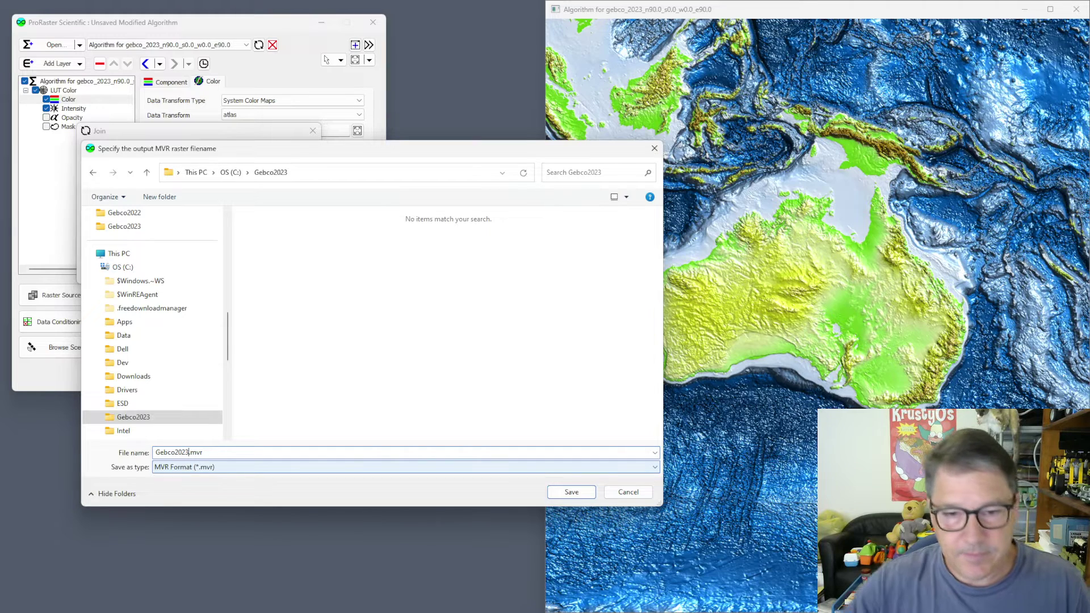
{"action": "left_click", "coordinate": [571, 492]}
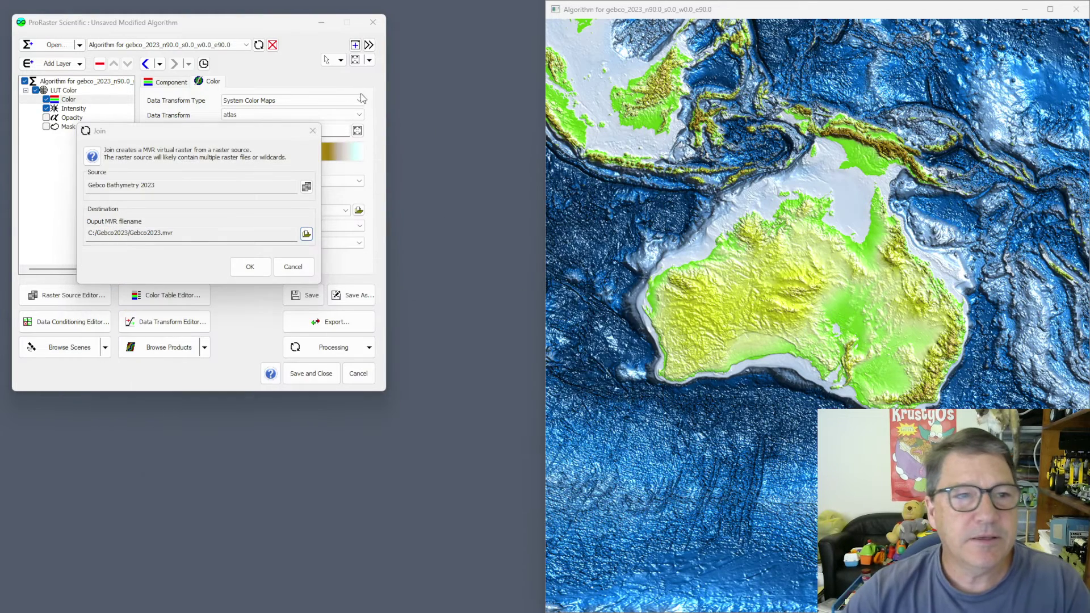
{"action": "left_click", "coordinate": [251, 267]}
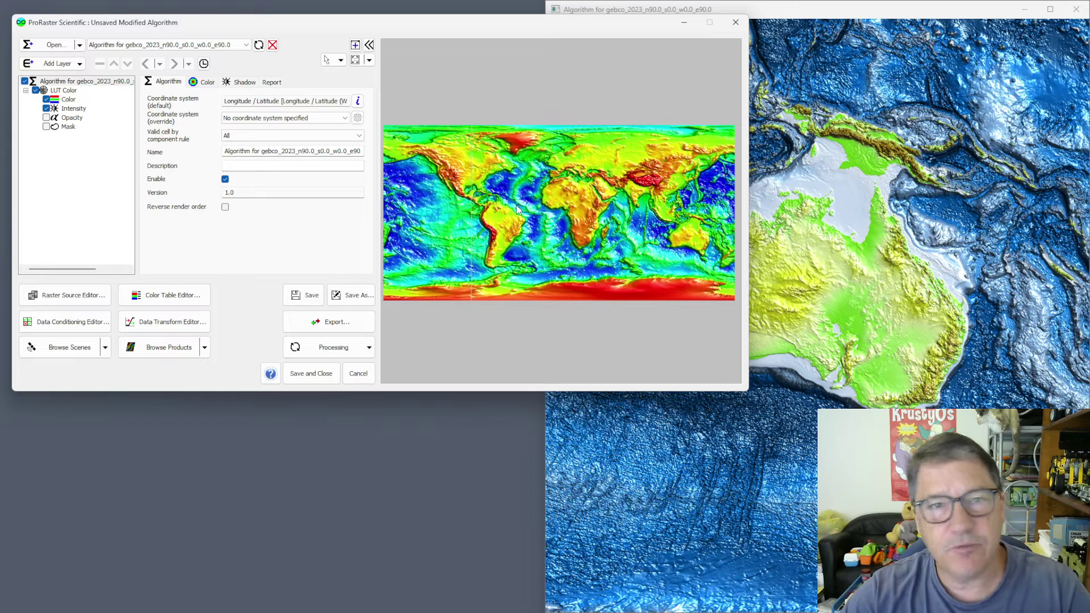
Try to export Gebco2023.mvr to the MRR file Gebco2023_Export.mrr, stopping the process partway and closing its report.
{"action": "left_click", "coordinate": [368, 349]}
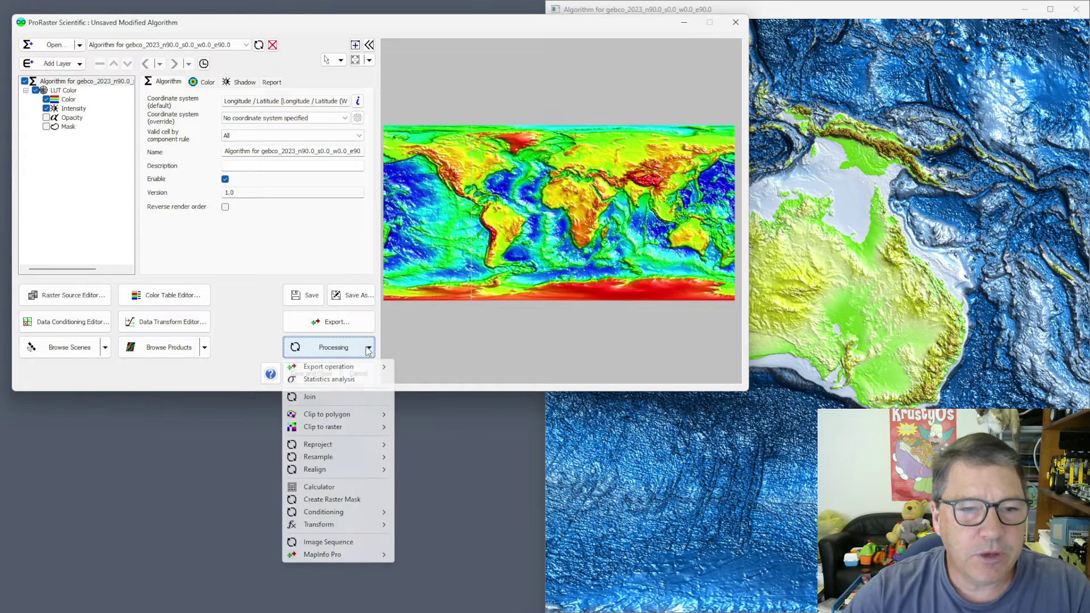
{"action": "mouse_move", "coordinate": [343, 370]}
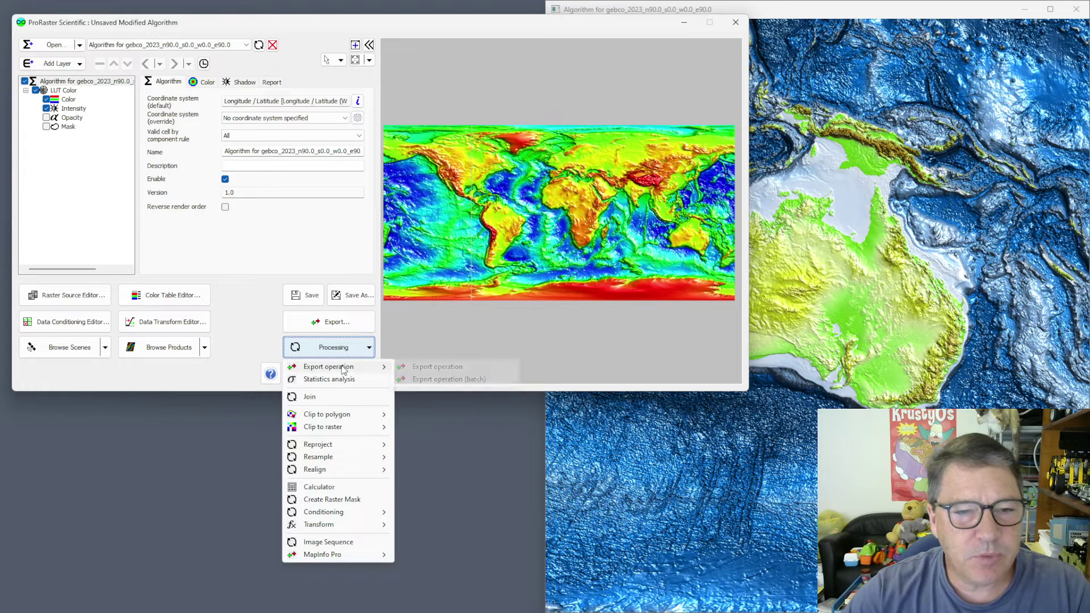
{"action": "left_click", "coordinate": [440, 367]}
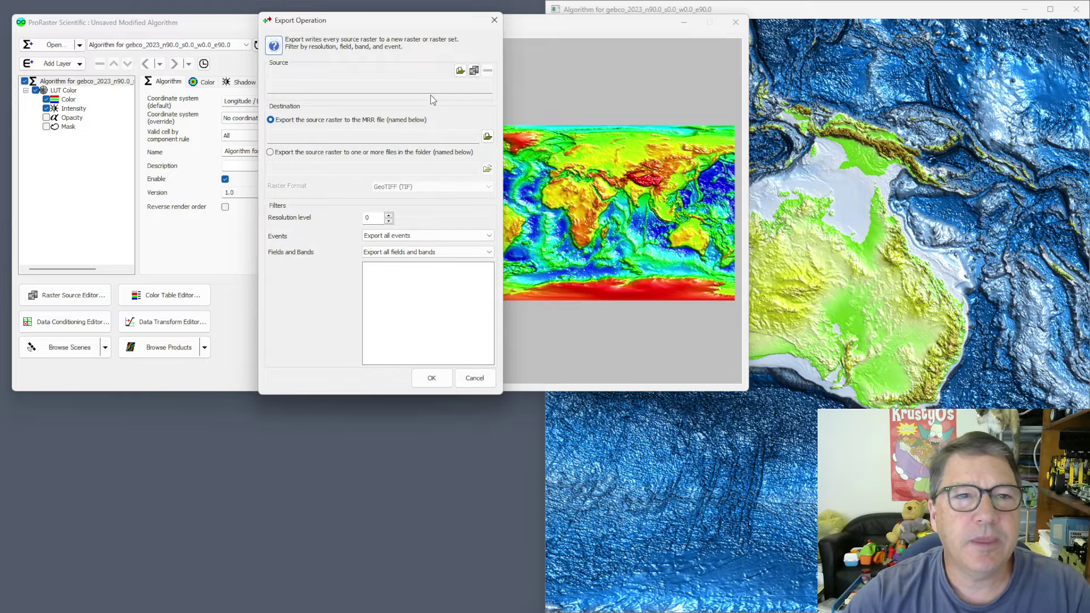
{"action": "left_click", "coordinate": [460, 70]}
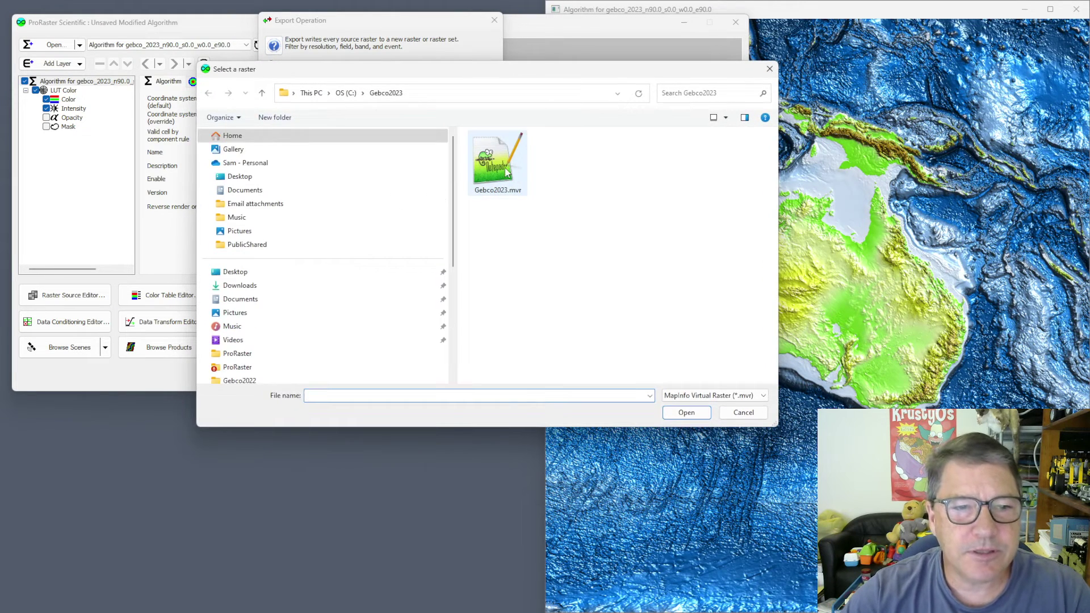
{"action": "double_click", "coordinate": [496, 168]}
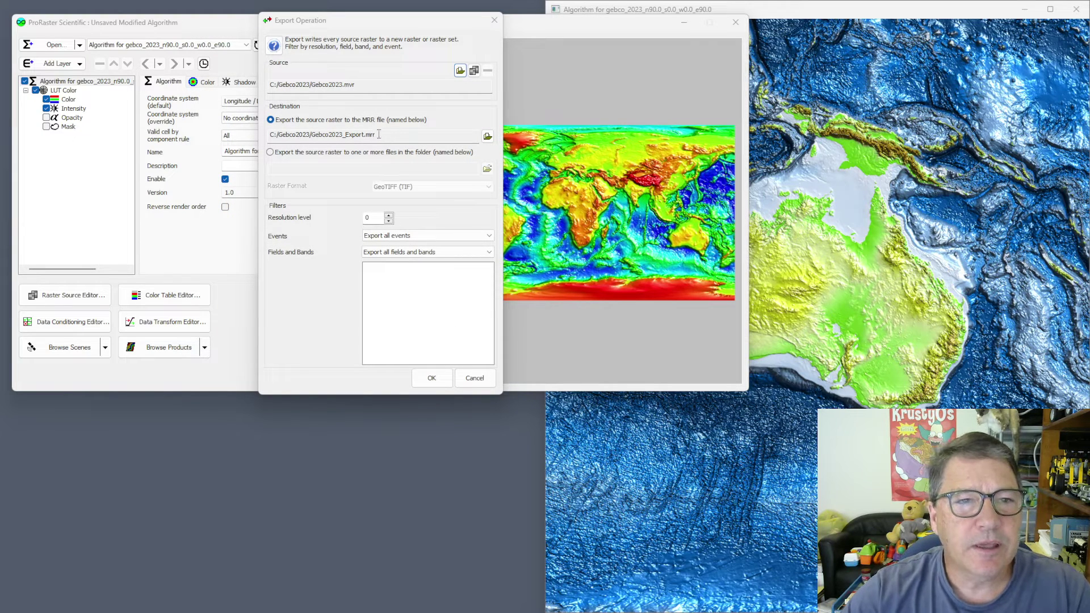
{"action": "left_click", "coordinate": [350, 137]}
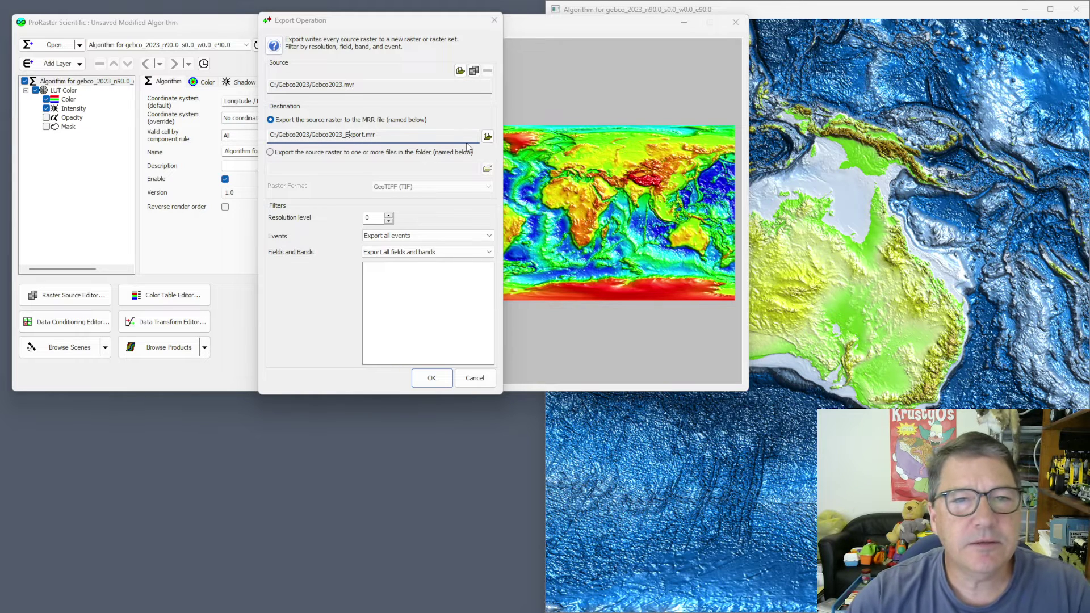
{"action": "left_click", "coordinate": [433, 379]}
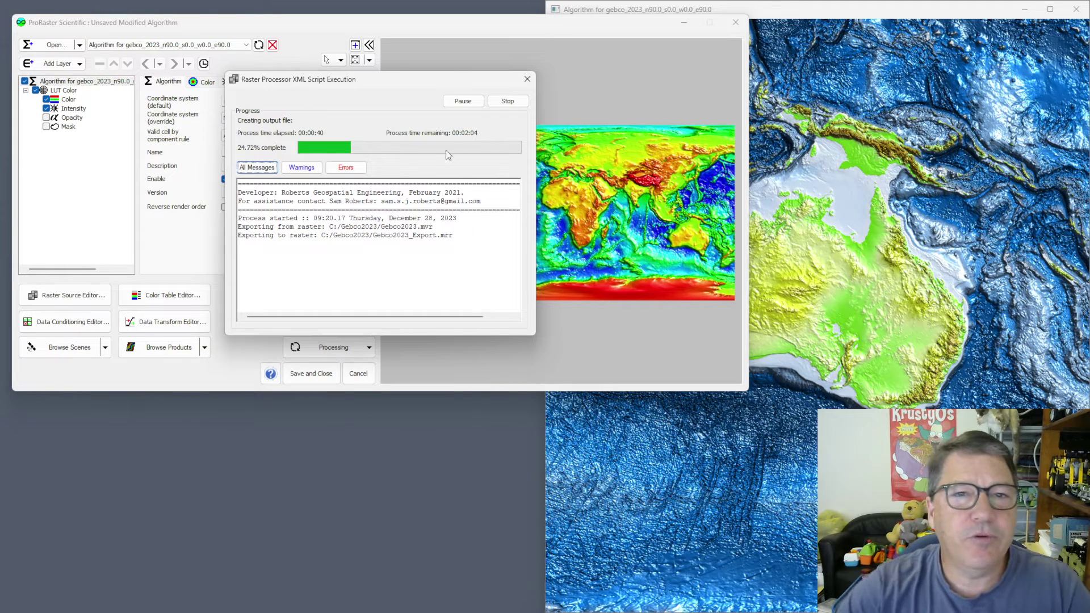
{"action": "left_click", "coordinate": [507, 102]}
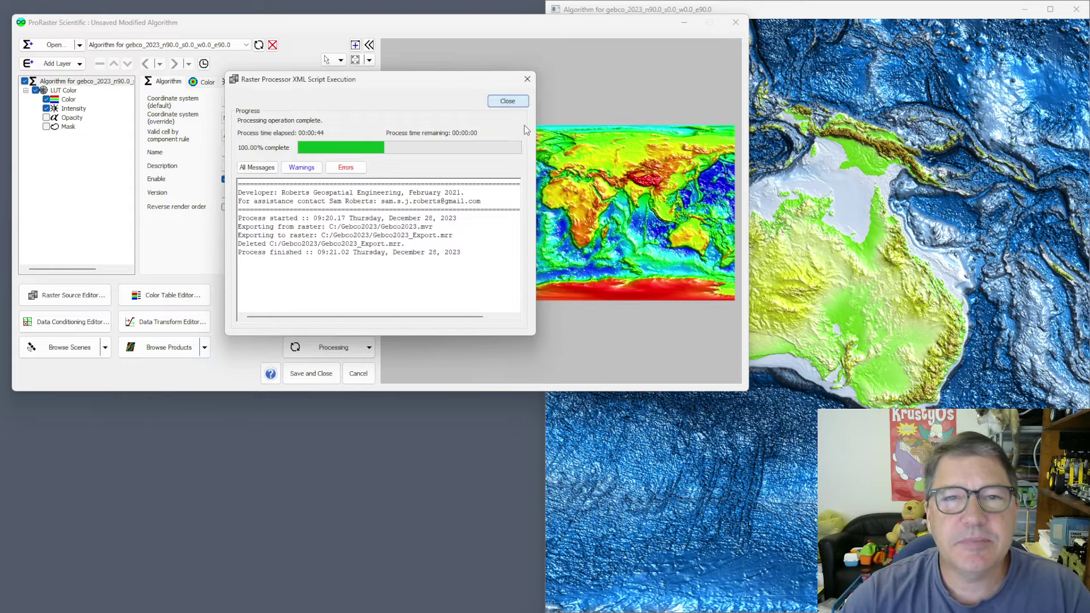
{"action": "left_click", "coordinate": [507, 100]}
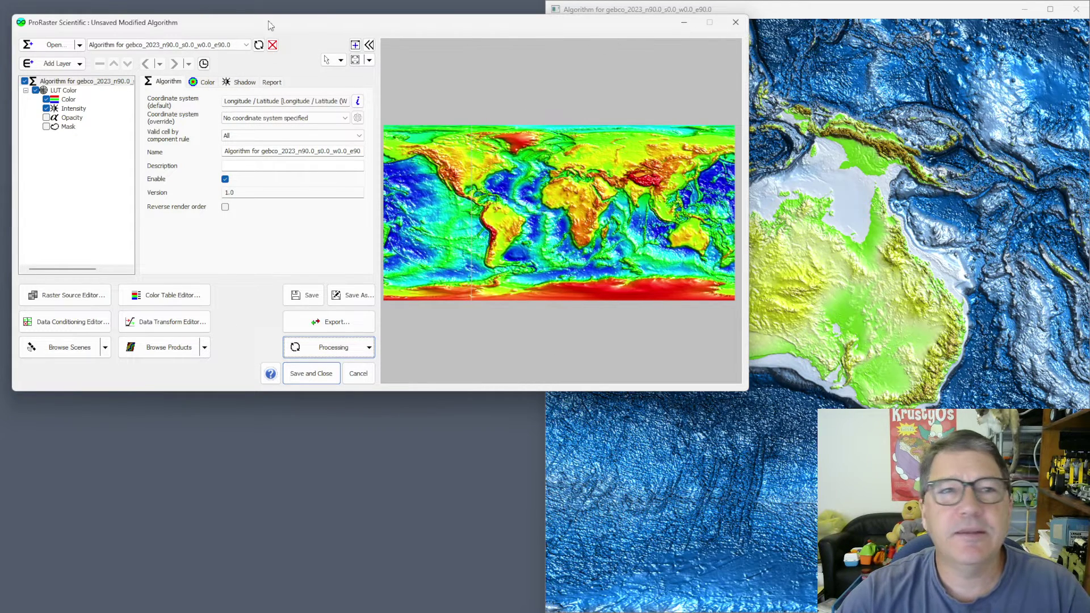
Unload both open algorithms without saving them.
{"action": "left_click", "coordinate": [273, 45]}
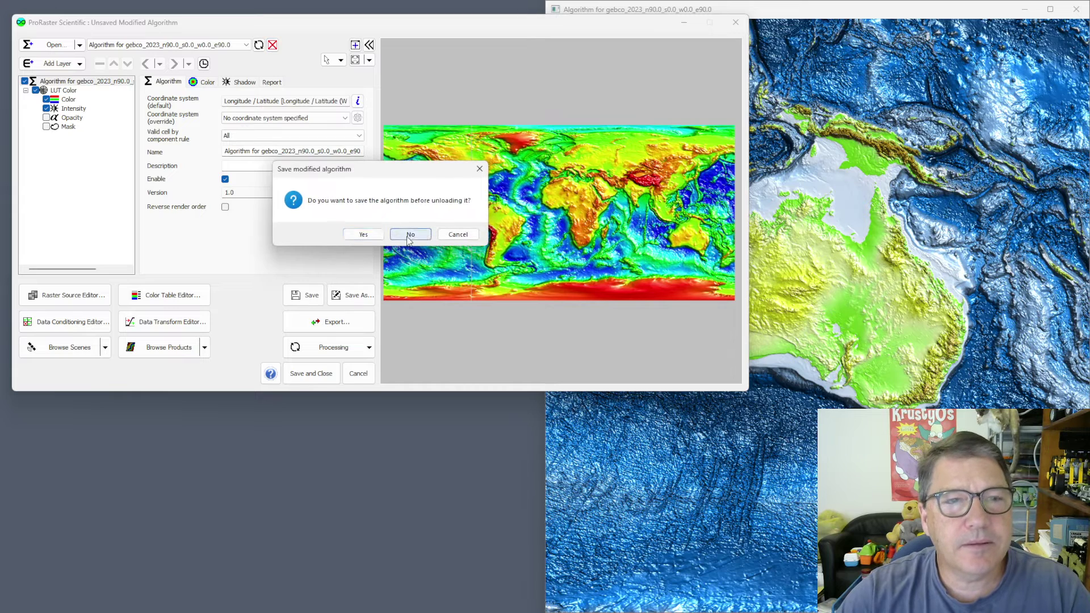
{"action": "left_click", "coordinate": [409, 235]}
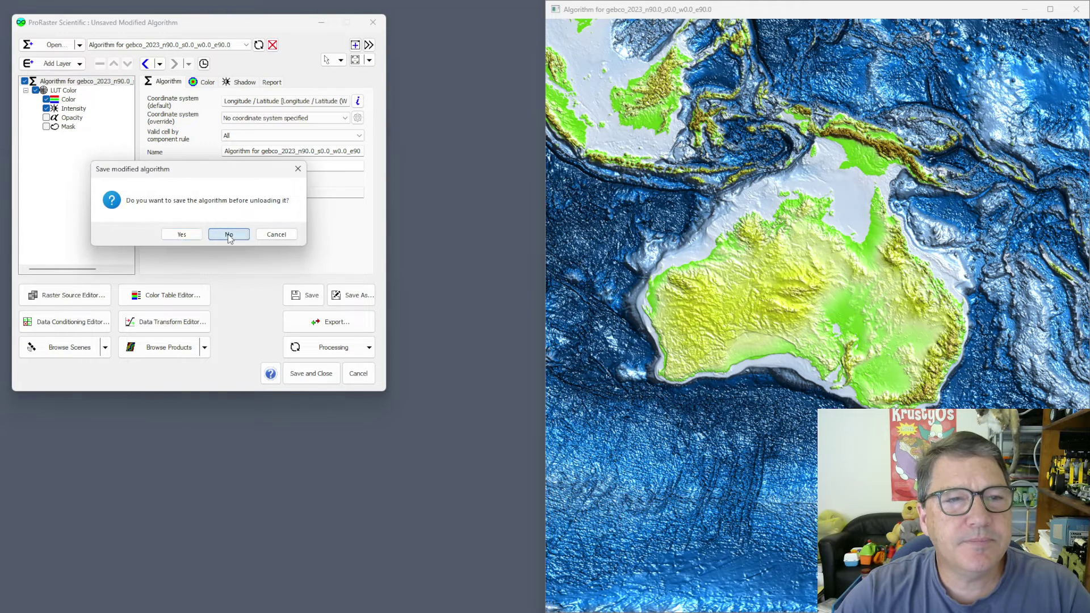
{"action": "left_click", "coordinate": [229, 235]}
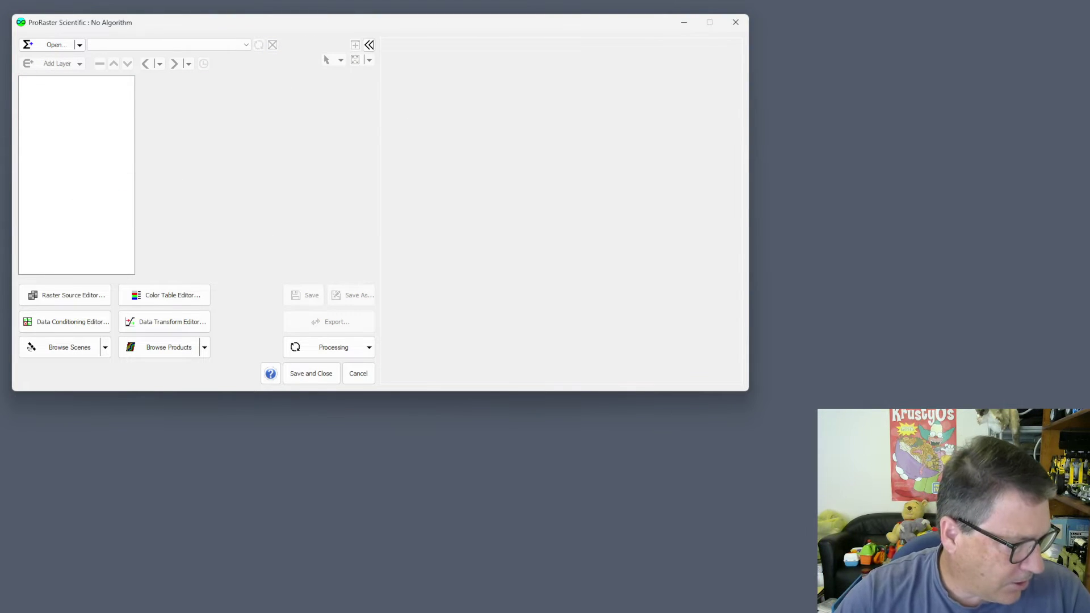
Load Gebco2023_DEM.mrr from File Explorer's C:\Data\Gebco2023 folder into ProRaster Scientific, and minimise the folder window.
{"action": "key", "text": "alt+Tab"}
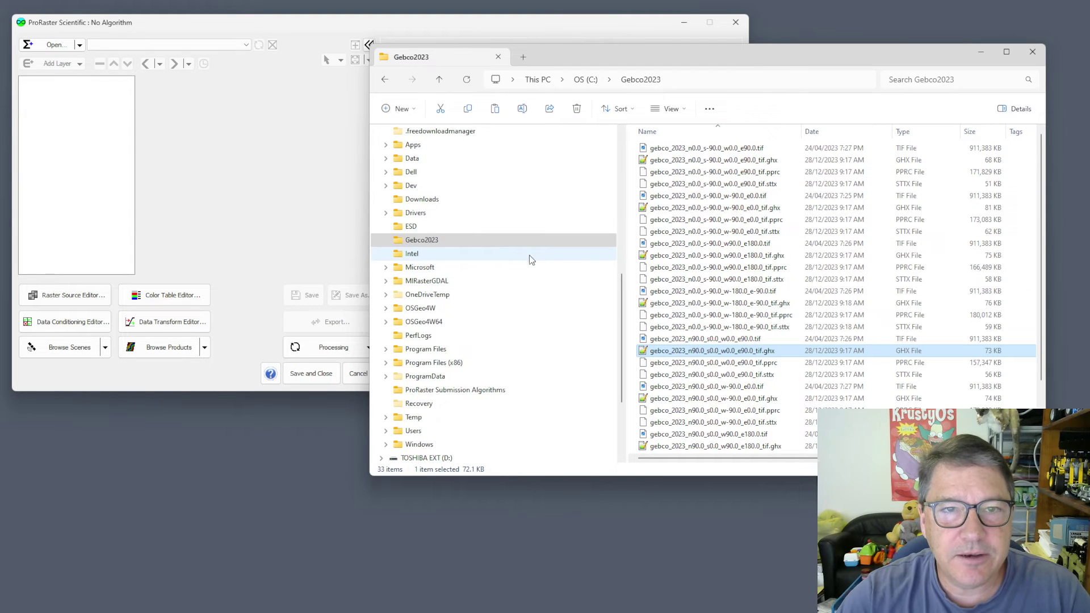
{"action": "left_click", "coordinate": [579, 281]}
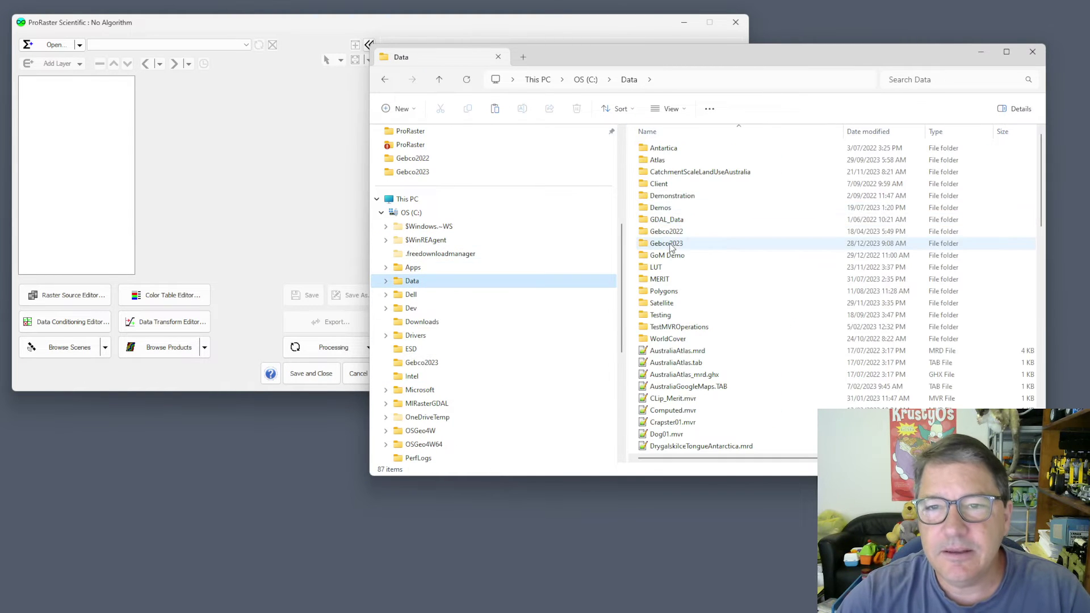
{"action": "double_click", "coordinate": [669, 243]}
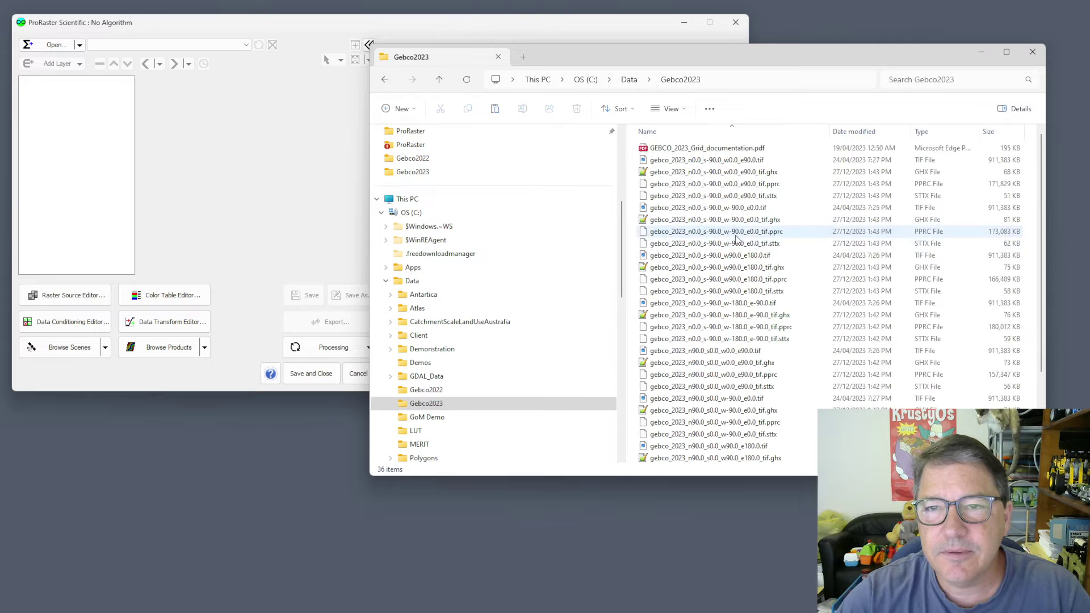
{"action": "scroll", "coordinate": [742, 358], "scroll_direction": "down", "scroll_amount": 3}
{"action": "left_click", "coordinate": [741, 449]}
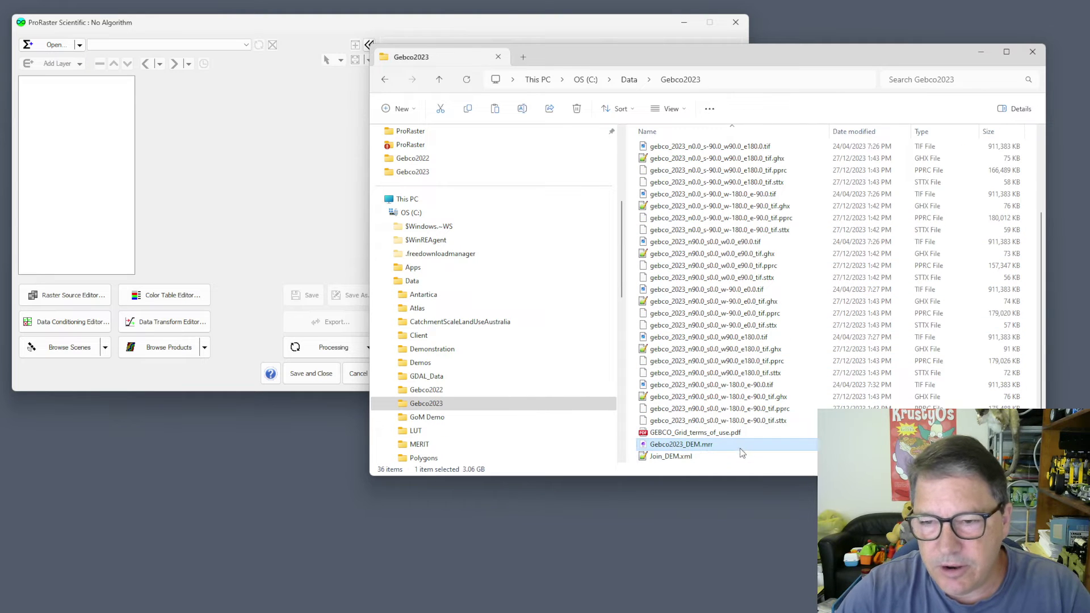
{"action": "left_click_drag", "start_coordinate": [737, 446], "coordinate": [230, 179]}
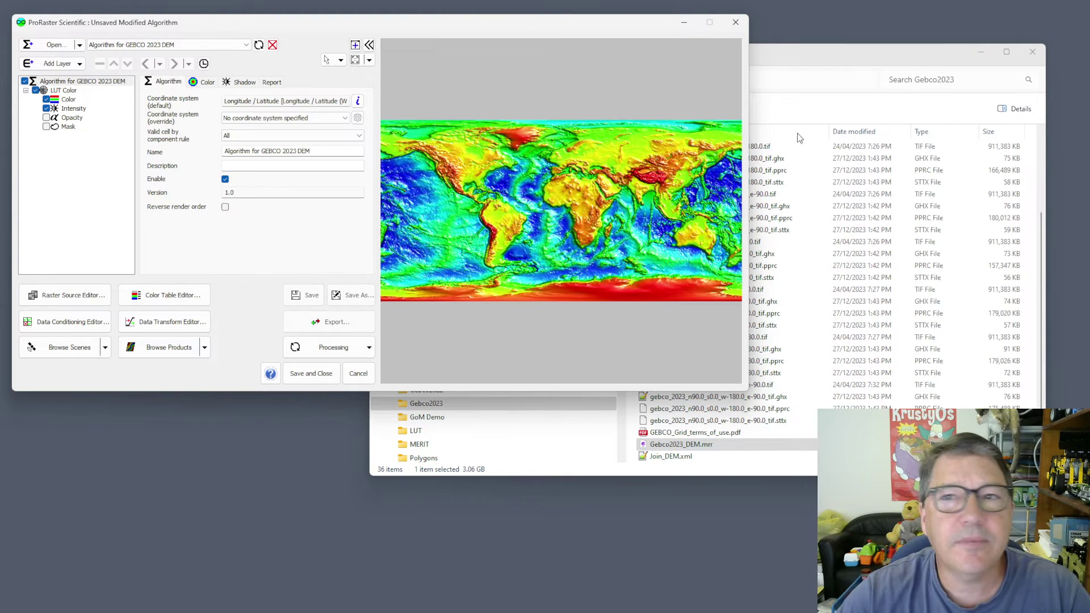
{"action": "left_click", "coordinate": [981, 52]}
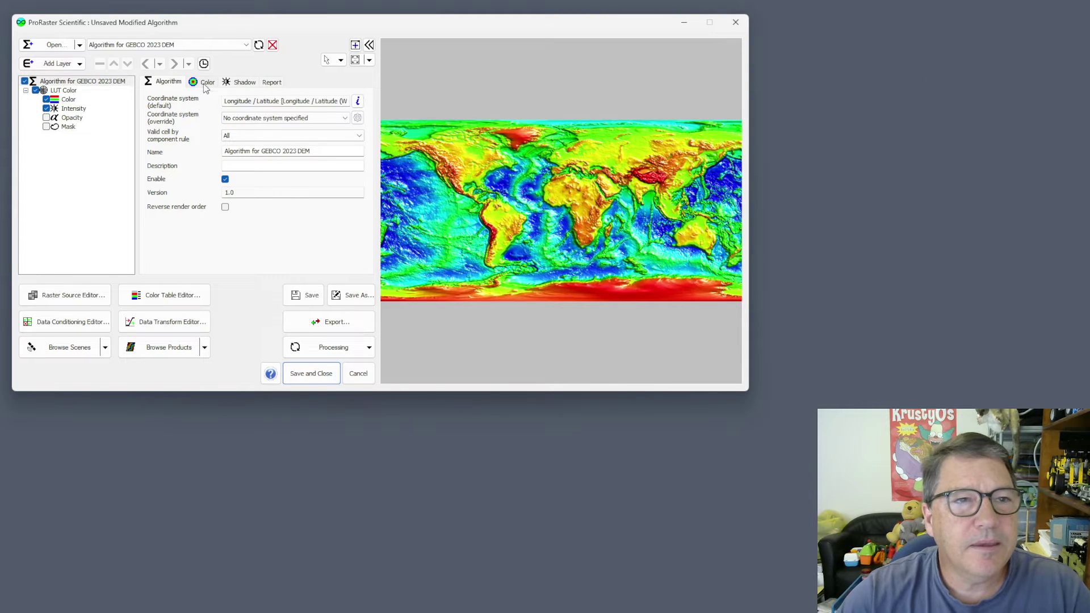
Set the Color component of the GEBCO 2023 DEM layer to the atlas transform from System Color Maps.
{"action": "left_click", "coordinate": [68, 100]}
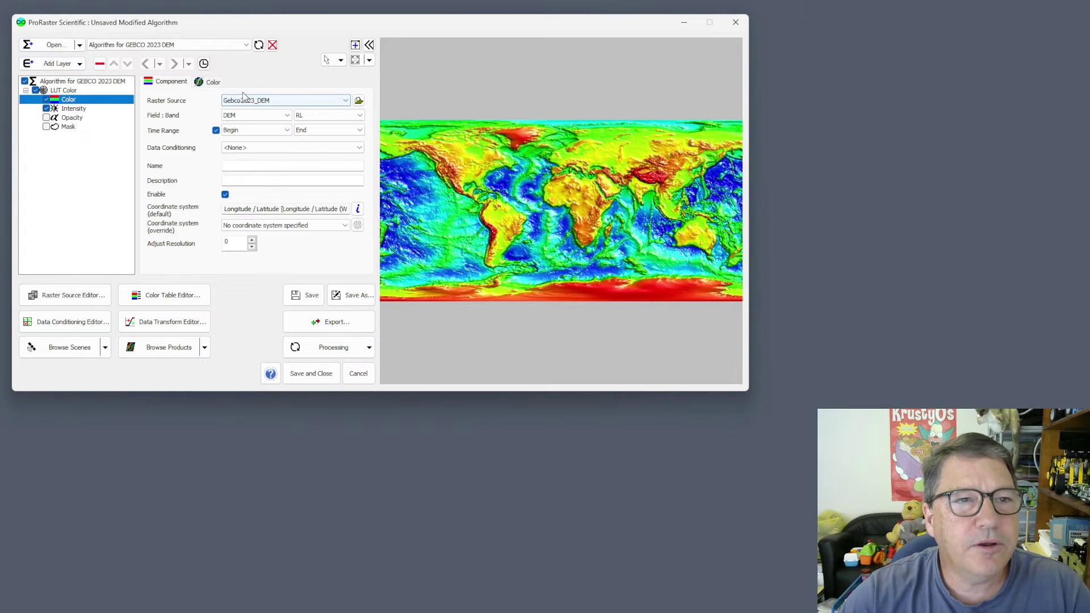
{"action": "left_click", "coordinate": [211, 81]}
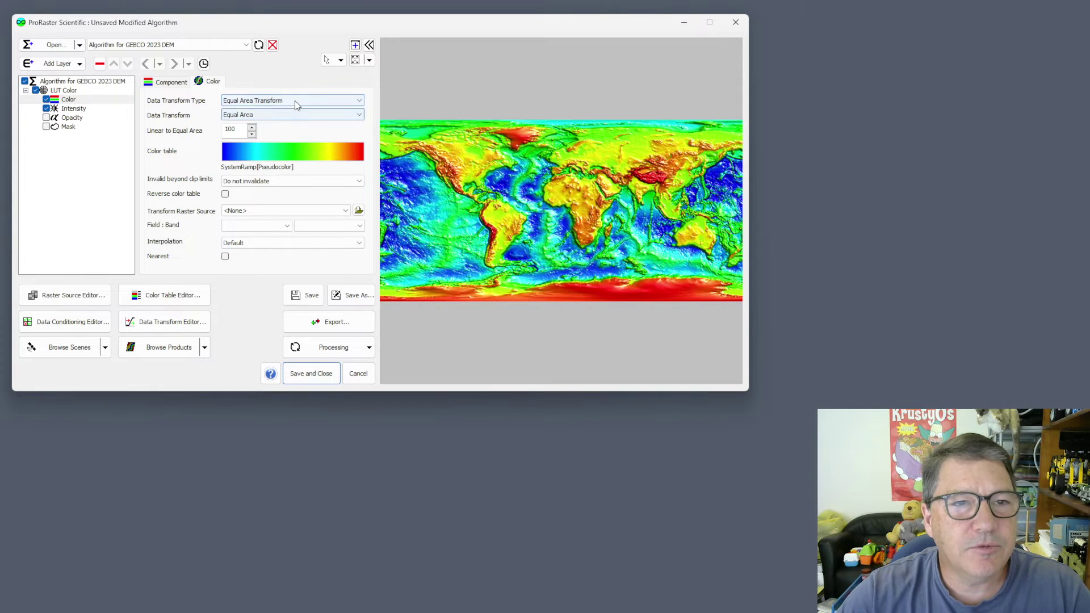
{"action": "left_click", "coordinate": [294, 101]}
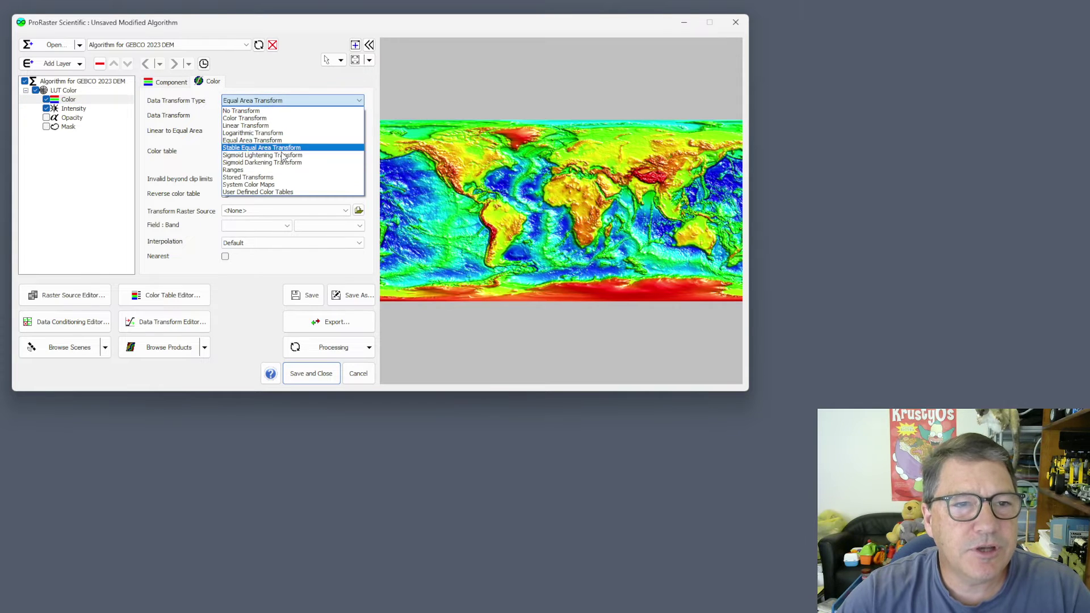
{"action": "left_click", "coordinate": [277, 184]}
{"action": "left_click", "coordinate": [281, 117]}
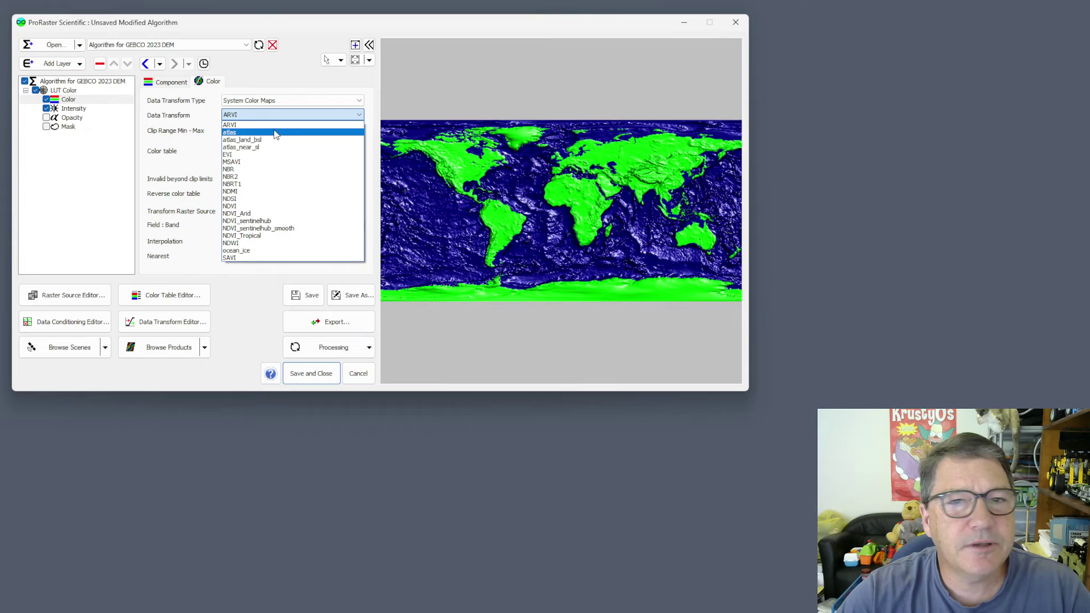
{"action": "left_click", "coordinate": [276, 133]}
Detach the GEBCO 2023 DEM preview into its own window and snap it to half the screen.
{"action": "left_click", "coordinate": [355, 45]}
{"action": "left_click_drag", "start_coordinate": [451, 30], "coordinate": [1087, 100]}
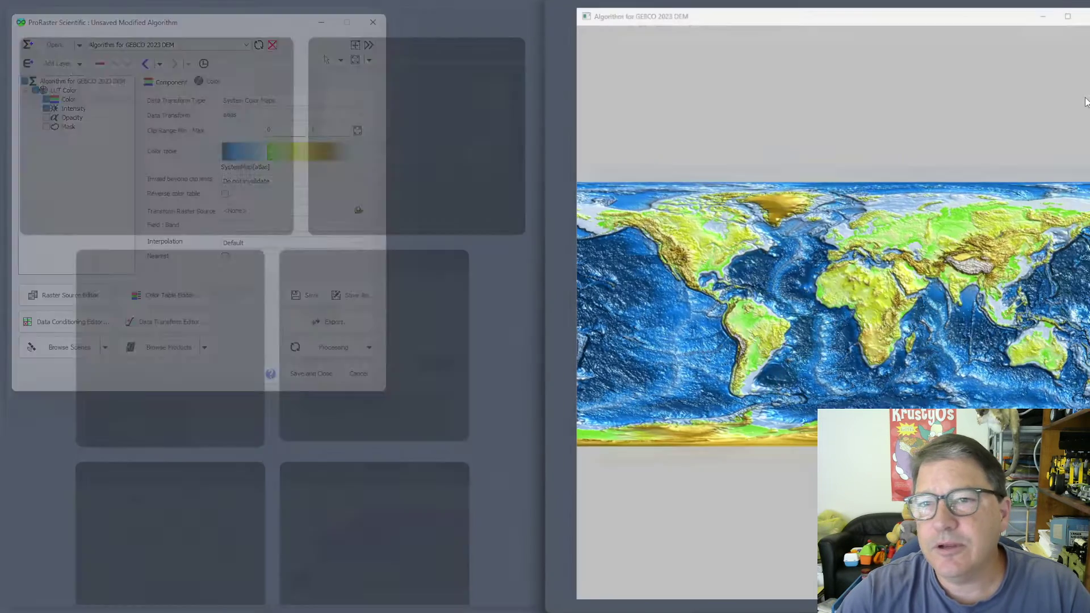
{"action": "left_click", "coordinate": [790, 278]}
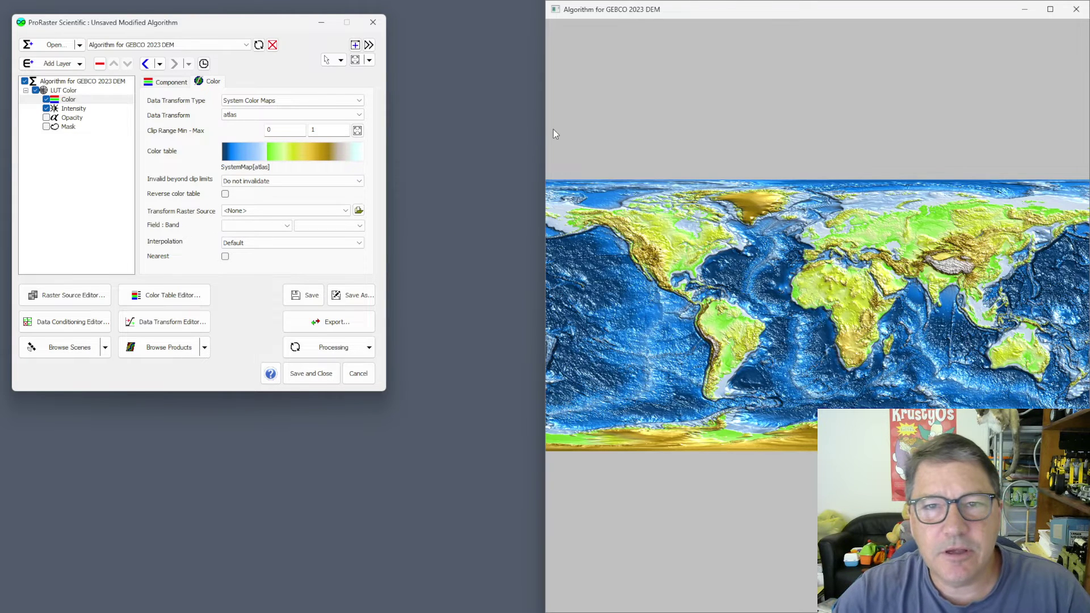
Widen the GEBCO 2023 DEM preview window up to the algorithm editor and examine Australia and its northern shelf.
{"action": "left_click_drag", "start_coordinate": [544, 123], "coordinate": [388, 127]}
{"action": "scroll", "coordinate": [794, 335], "scroll_direction": "up", "scroll_amount": 2}
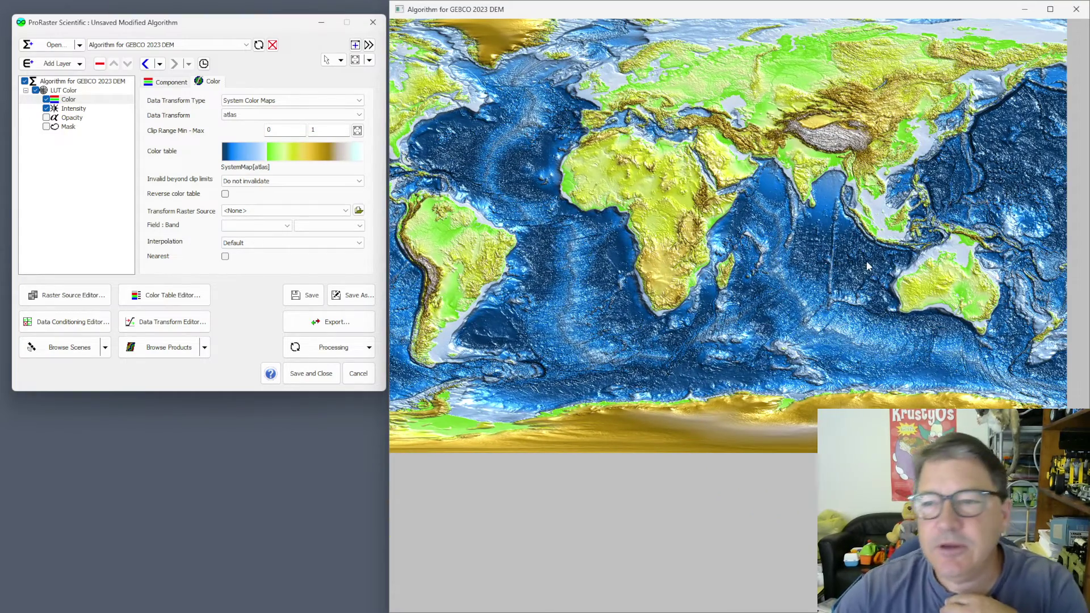
{"action": "left_click_drag", "start_coordinate": [869, 268], "coordinate": [684, 248]}
{"action": "scroll", "coordinate": [794, 290], "scroll_direction": "up", "scroll_amount": 3}
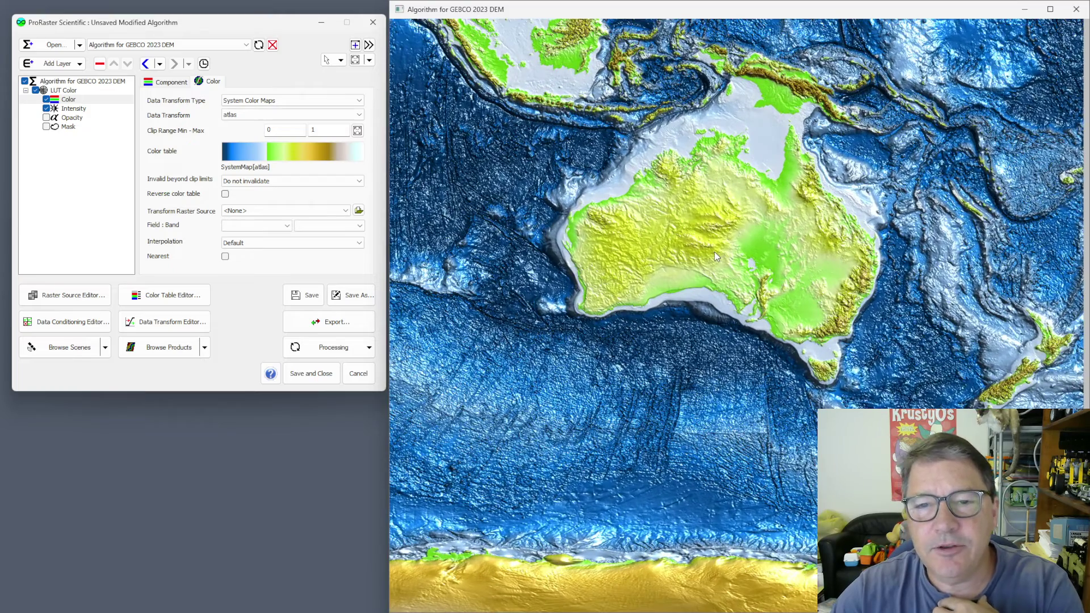
{"action": "left_click_drag", "start_coordinate": [715, 251], "coordinate": [741, 288]}
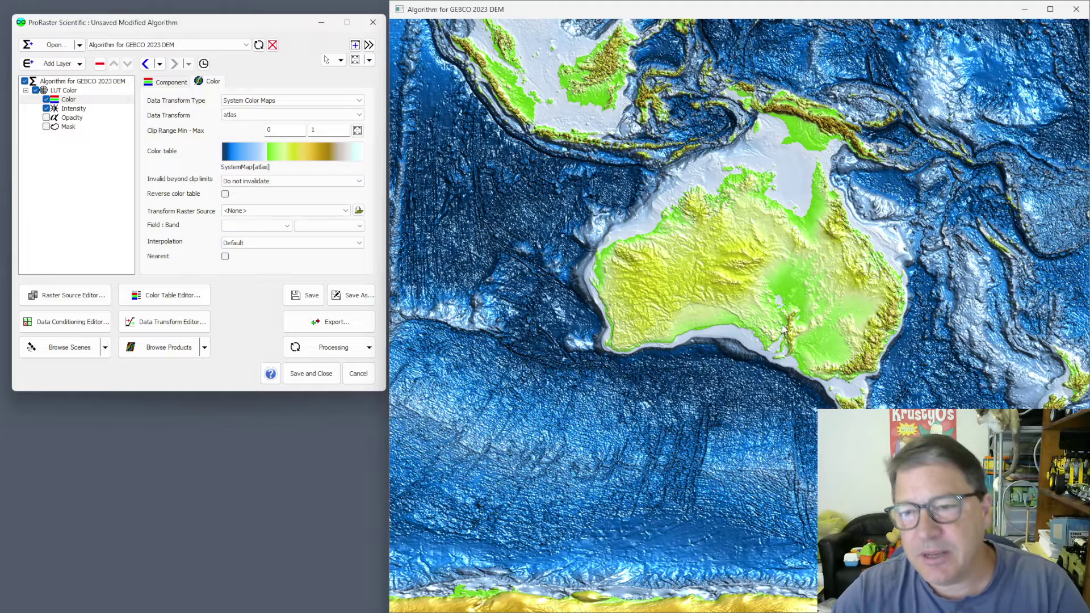
{"action": "left_click_drag", "start_coordinate": [806, 363], "coordinate": [728, 374]}
{"action": "scroll", "coordinate": [742, 350], "scroll_direction": "up", "scroll_amount": 3}
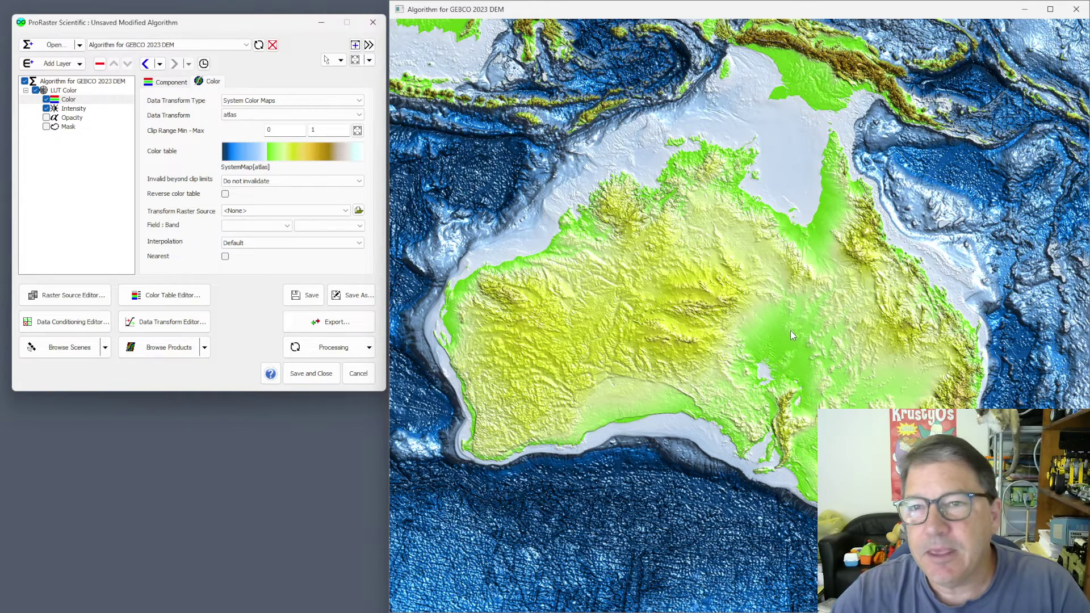
{"action": "scroll", "coordinate": [778, 343], "scroll_direction": "up", "scroll_amount": 2}
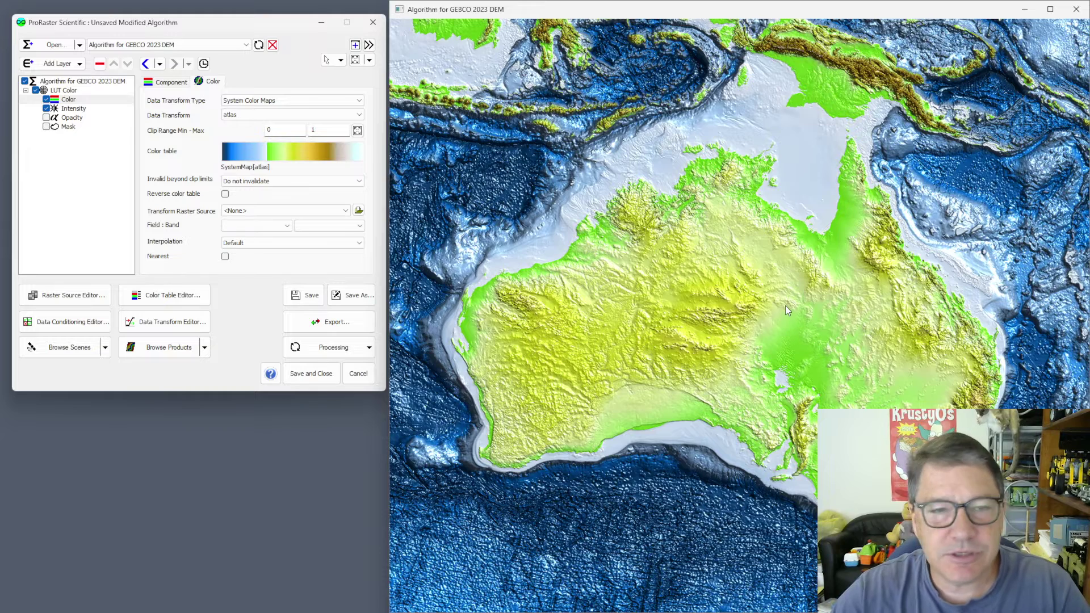
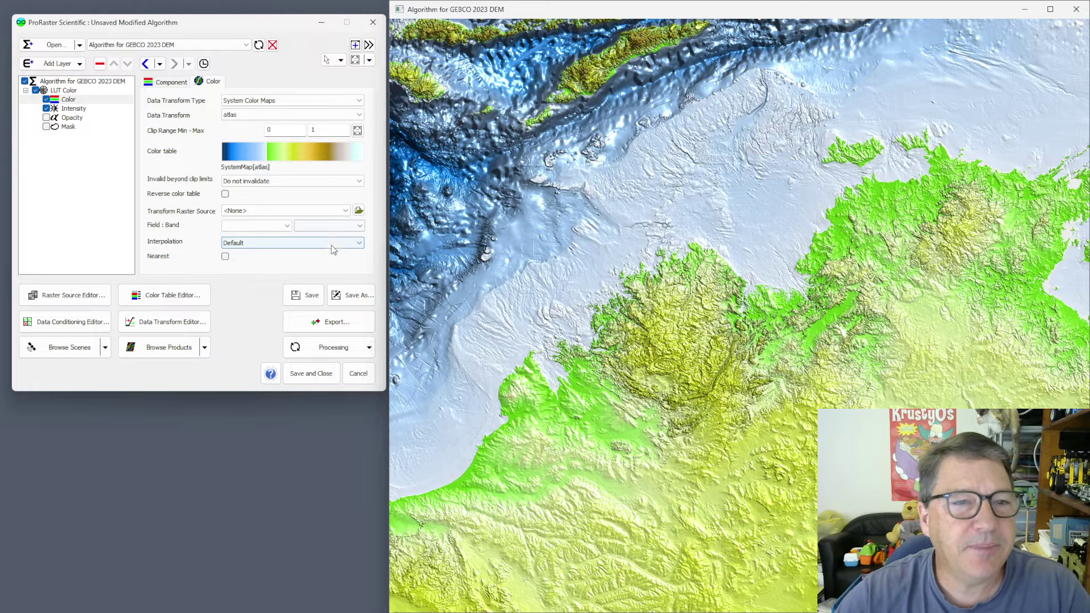
Examine the Sea level Modifier 1 transform's scale and translation factors in the Data Conditioning Filter Editor, and close it without changes.
{"action": "left_click", "coordinate": [83, 102]}
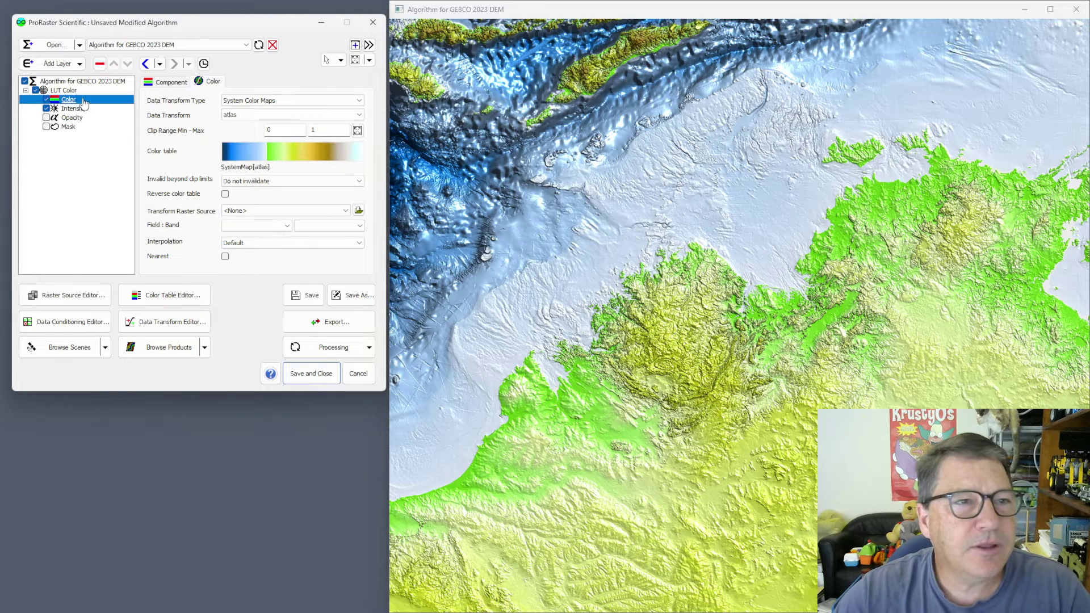
{"action": "left_click", "coordinate": [168, 84]}
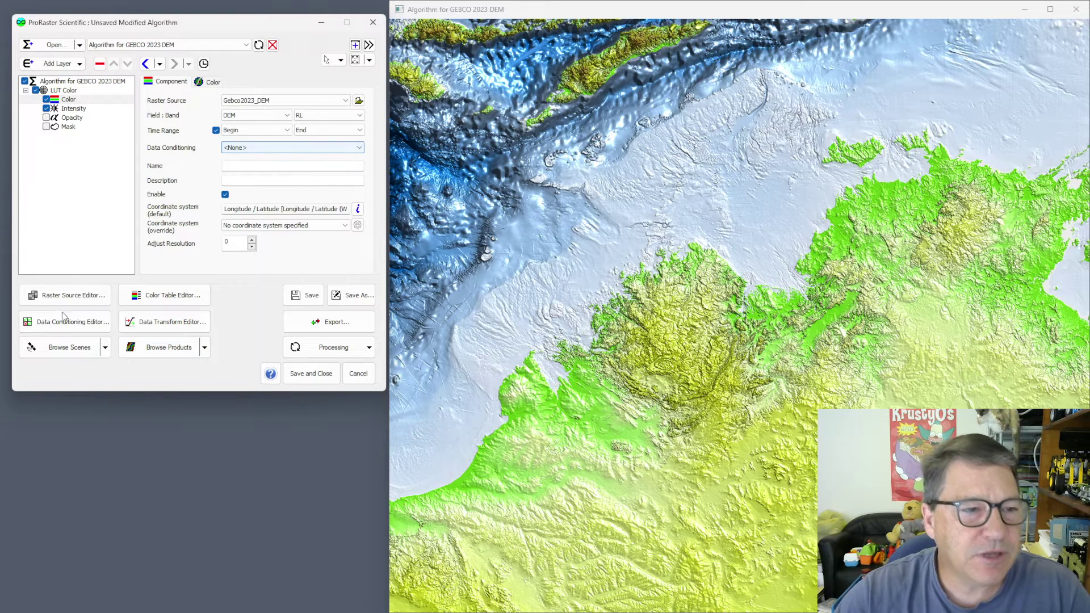
{"action": "left_click", "coordinate": [78, 323]}
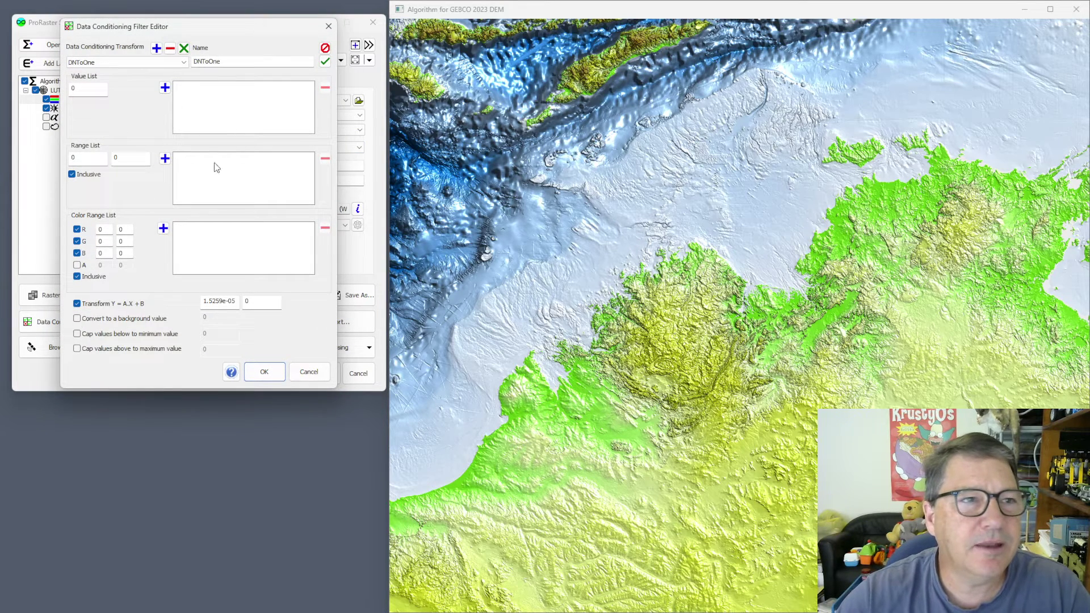
{"action": "left_click", "coordinate": [122, 63]}
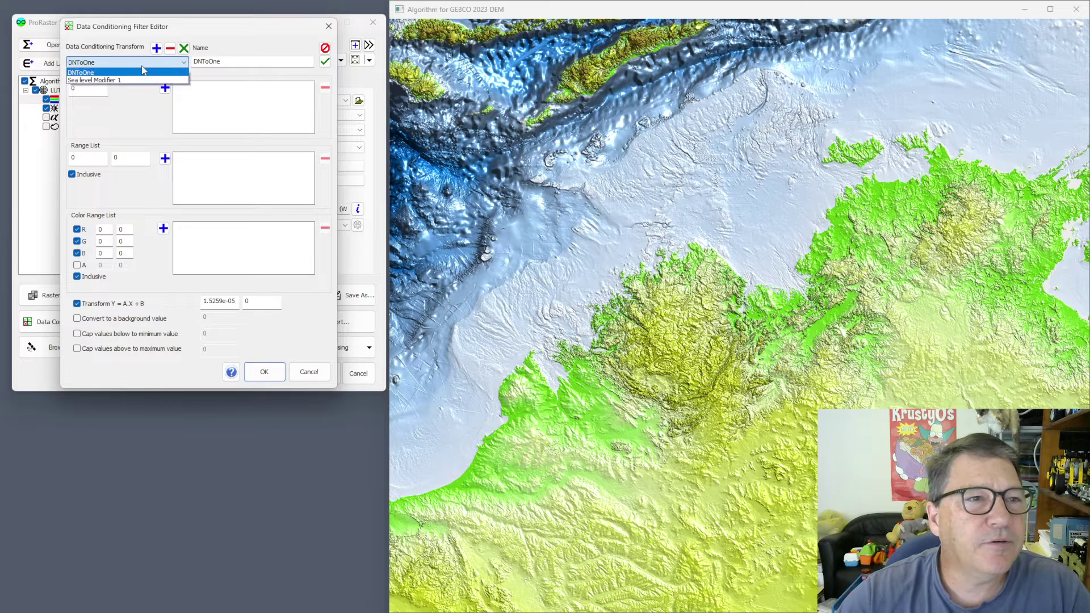
{"action": "left_click", "coordinate": [112, 81]}
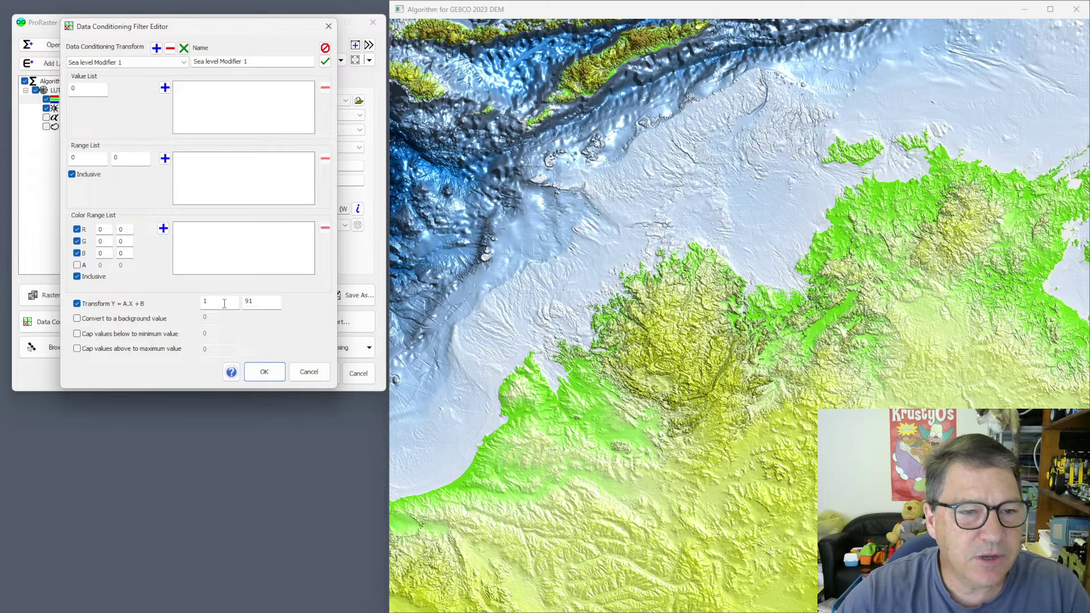
{"action": "left_click", "coordinate": [262, 302]}
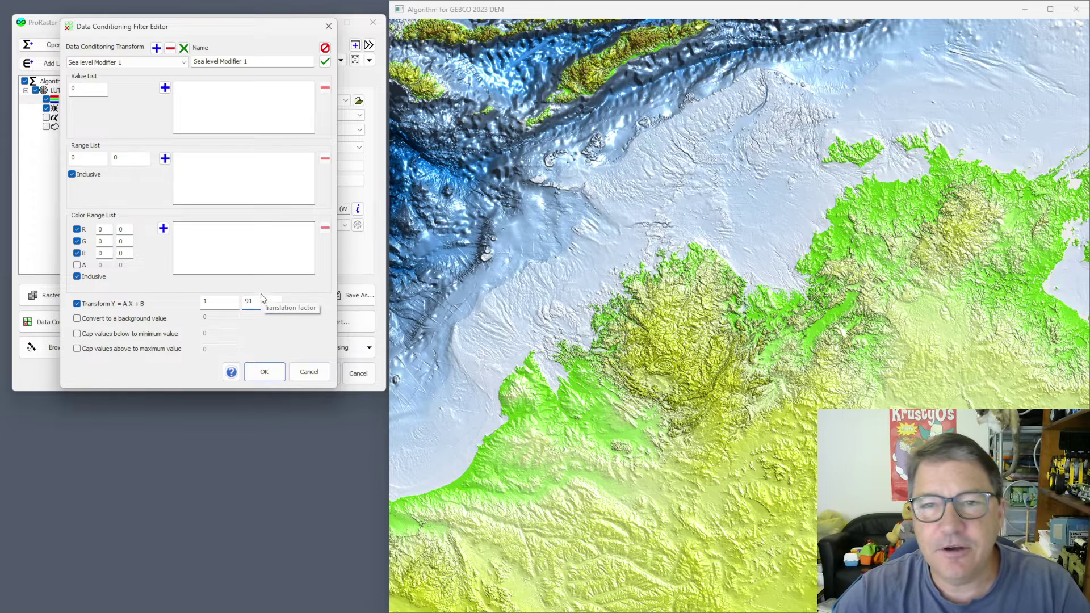
{"action": "left_click", "coordinate": [311, 372]}
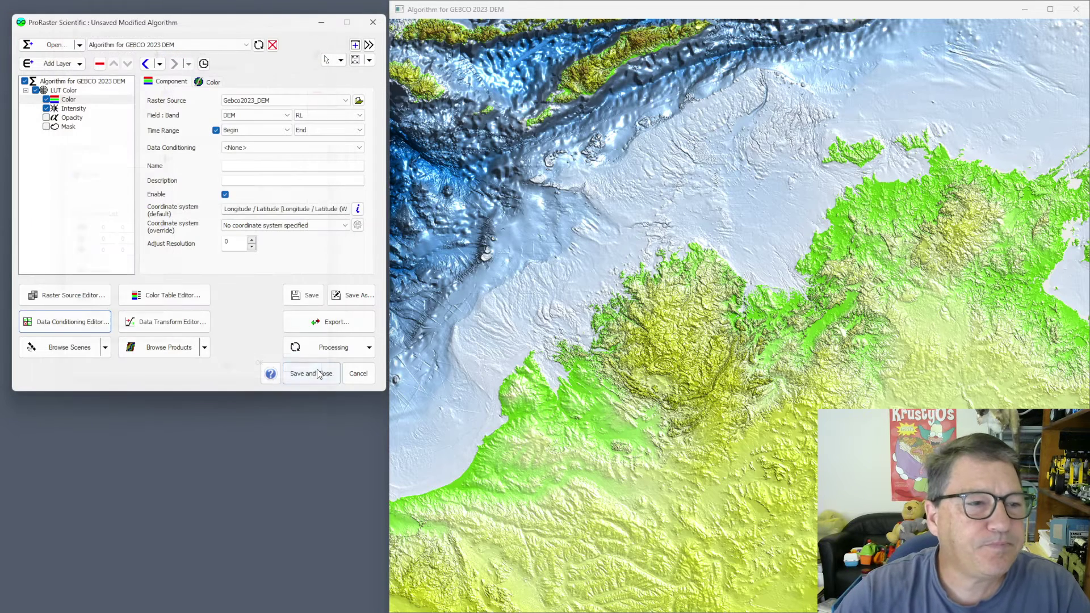
Apply the Sea level Modifier 1 data conditioning to the Color component of the GEBCO 2023 DEM layer.
{"action": "left_click", "coordinate": [304, 148]}
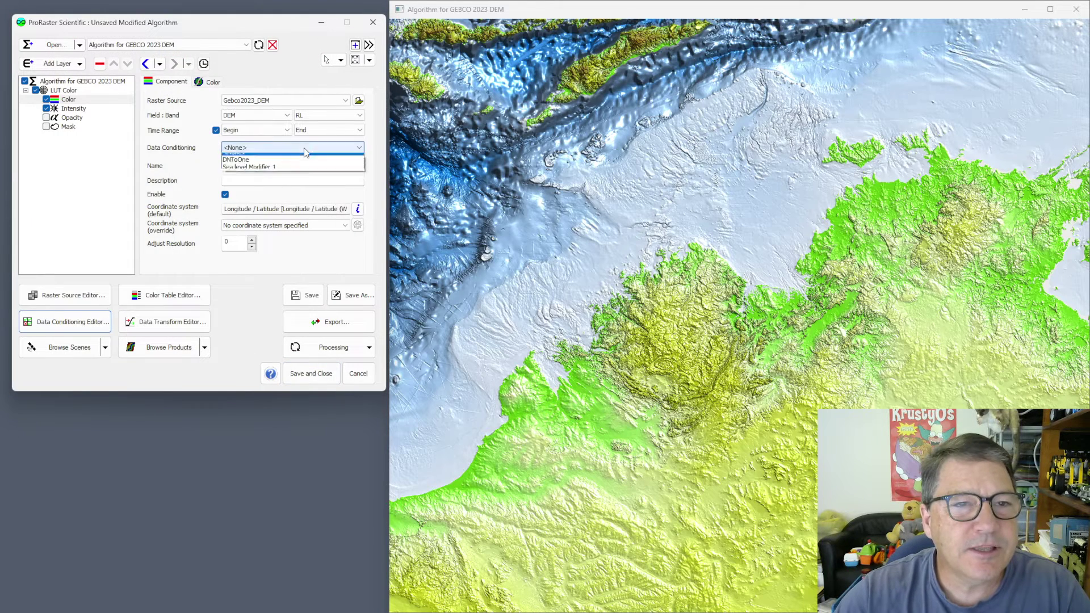
{"action": "left_click", "coordinate": [272, 172]}
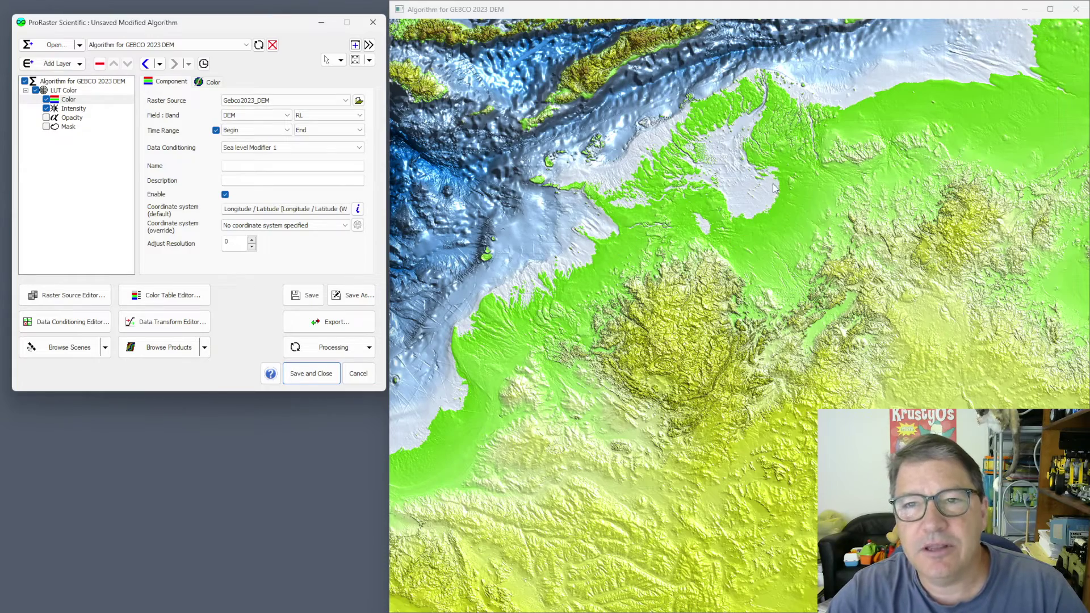
{"action": "scroll", "coordinate": [772, 182], "scroll_direction": "up", "scroll_amount": 3}
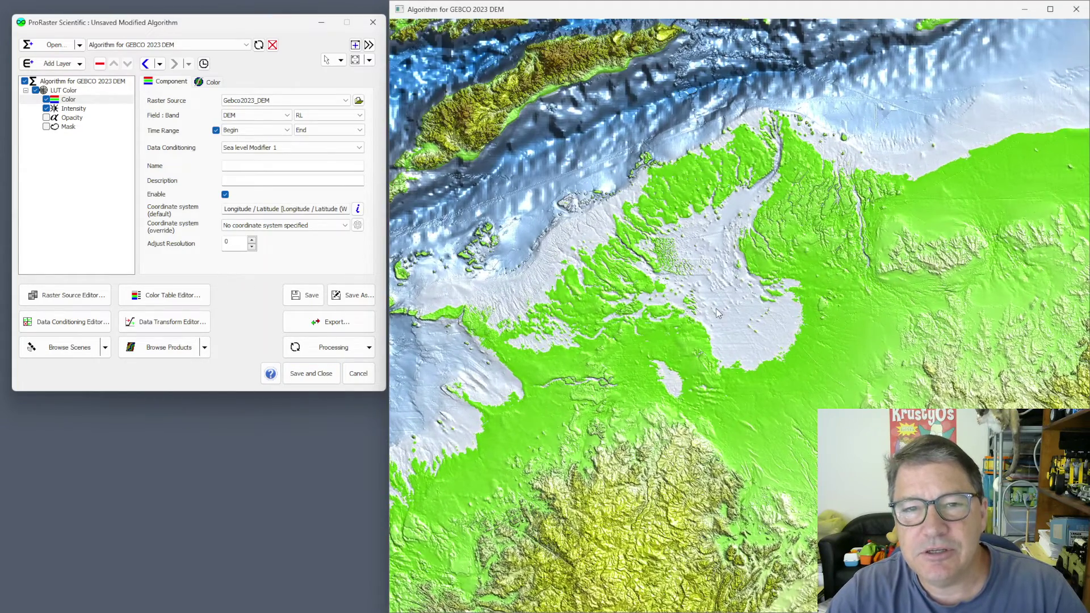
{"action": "left_click_drag", "start_coordinate": [717, 309], "coordinate": [861, 309]}
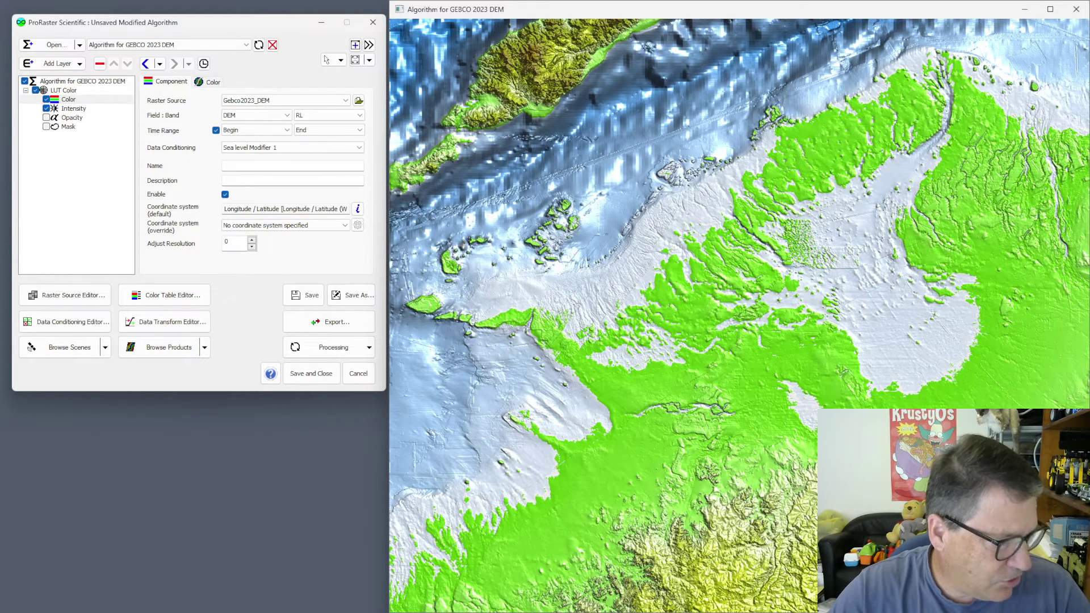
Switch to the web browser and view The Conversation article and the ScienceDirect paper on drowned north-western Australia.
{"action": "key", "text": "alt+Tab"}
{"action": "left_click", "coordinate": [357, 17]}
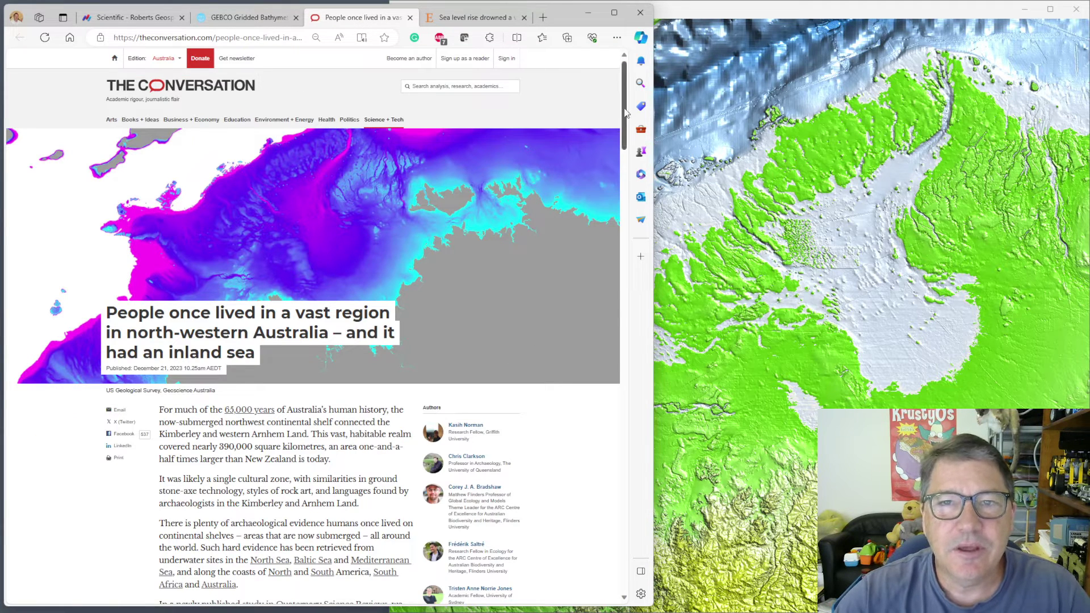
{"action": "left_click", "coordinate": [476, 17]}
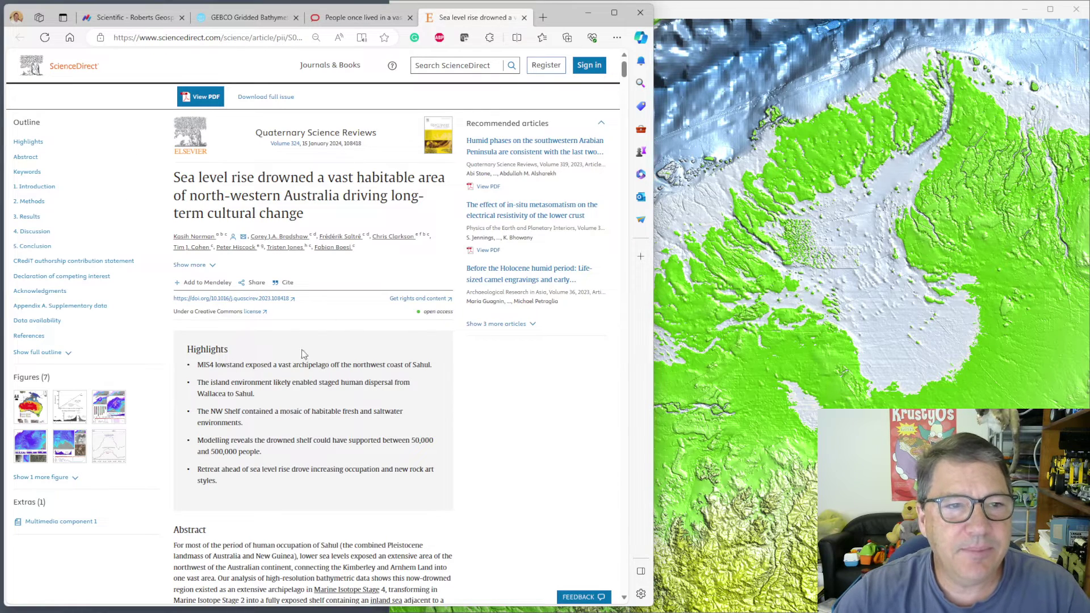
{"action": "left_click", "coordinate": [363, 16]}
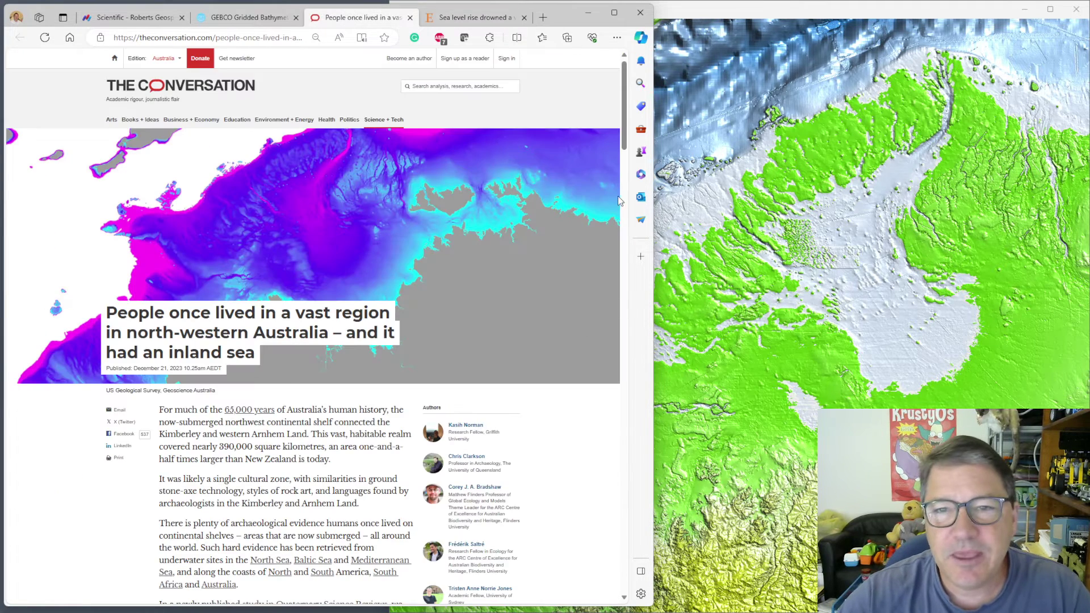
Compare the Malita Sea map in The Conversation article with the DEM preview, and minimise the browser.
{"action": "left_click_drag", "start_coordinate": [626, 136], "coordinate": [625, 381]}
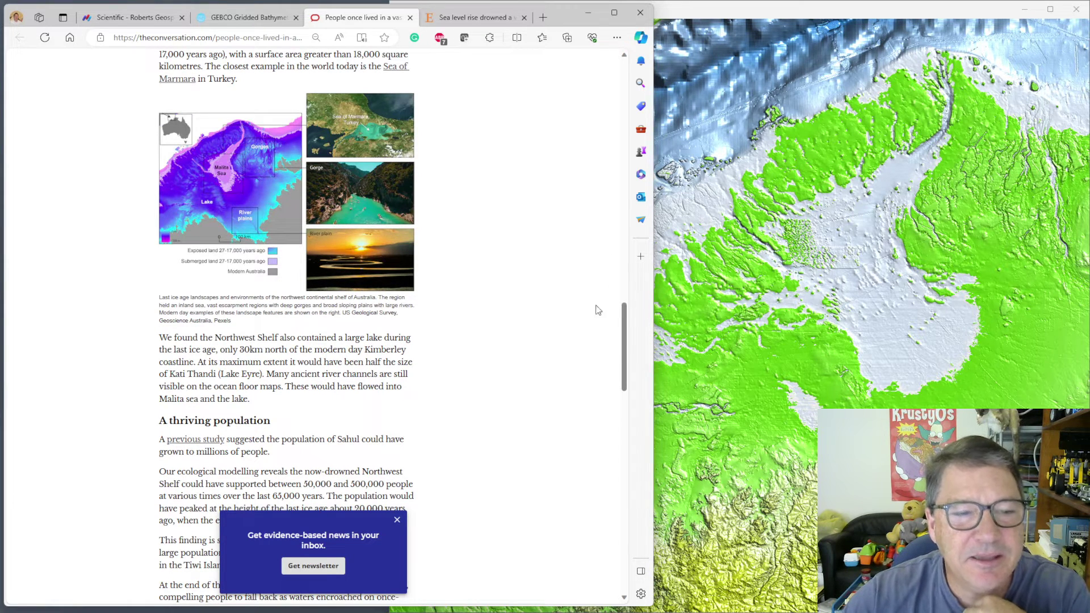
{"action": "scroll", "coordinate": [595, 318], "scroll_direction": "down", "scroll_amount": 5}
{"action": "scroll", "coordinate": [593, 321], "scroll_direction": "down", "scroll_amount": 5}
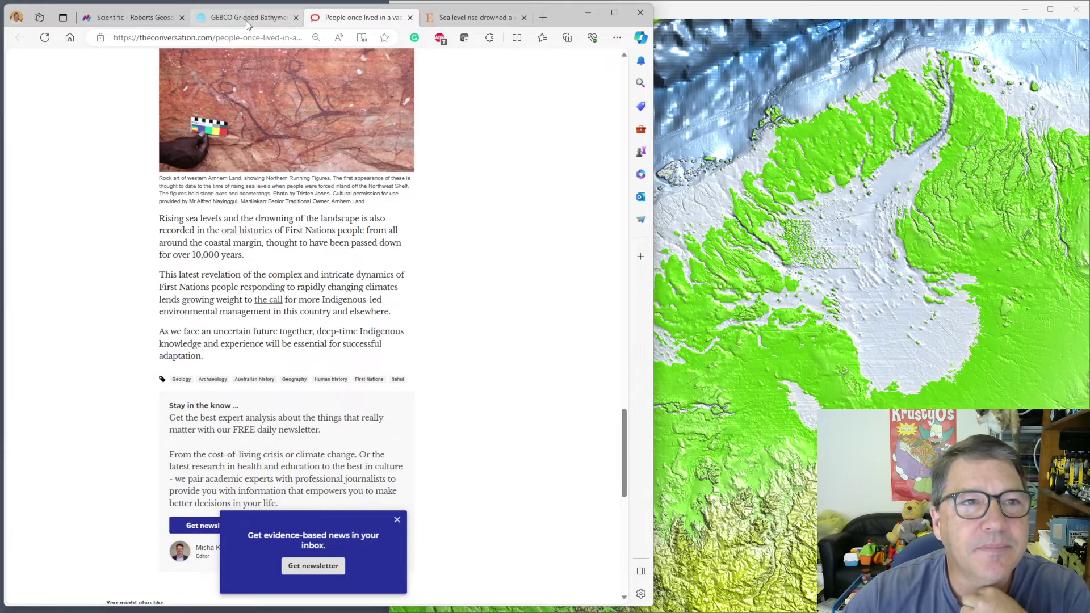
{"action": "scroll", "coordinate": [462, 309], "scroll_direction": "down", "scroll_amount": 4}
{"action": "scroll", "coordinate": [467, 292], "scroll_direction": "up", "scroll_amount": 6}
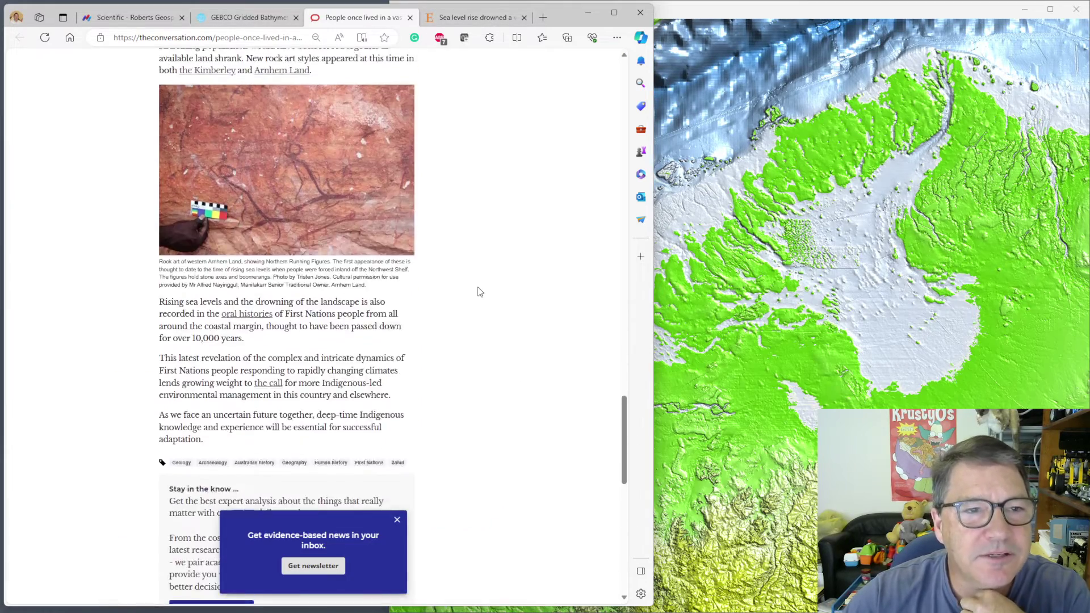
{"action": "scroll", "coordinate": [480, 292], "scroll_direction": "up", "scroll_amount": 8}
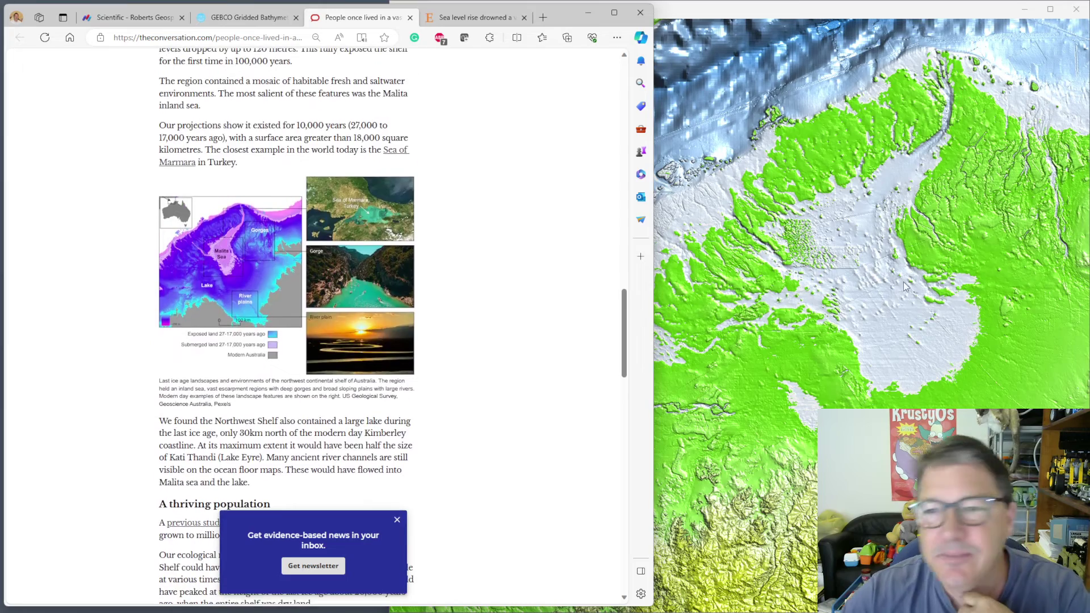
{"action": "scroll", "coordinate": [760, 234], "scroll_direction": "up", "scroll_amount": 3}
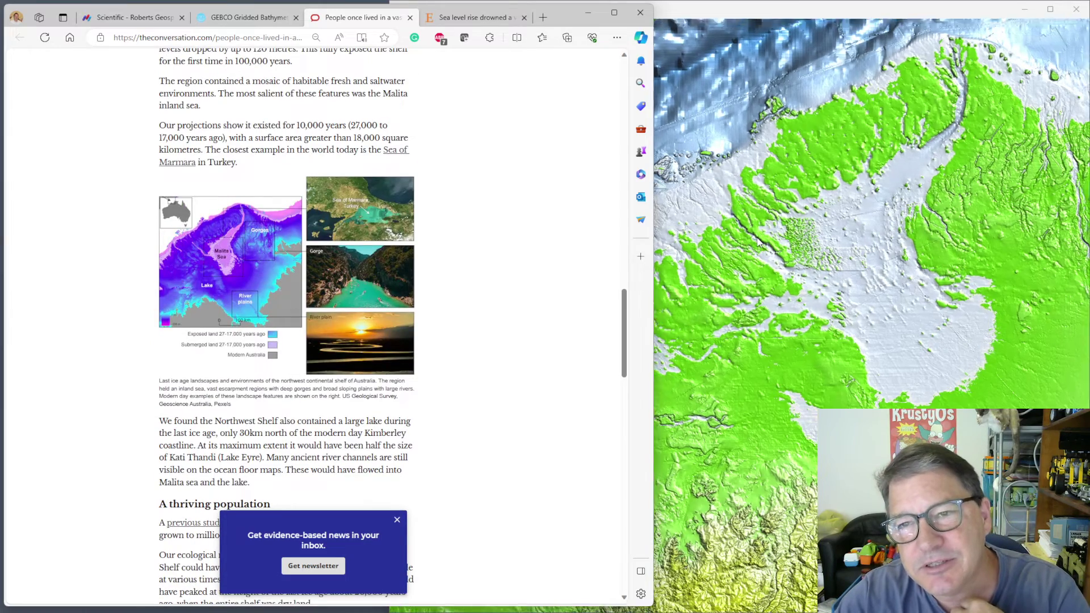
{"action": "left_click", "coordinate": [588, 12]}
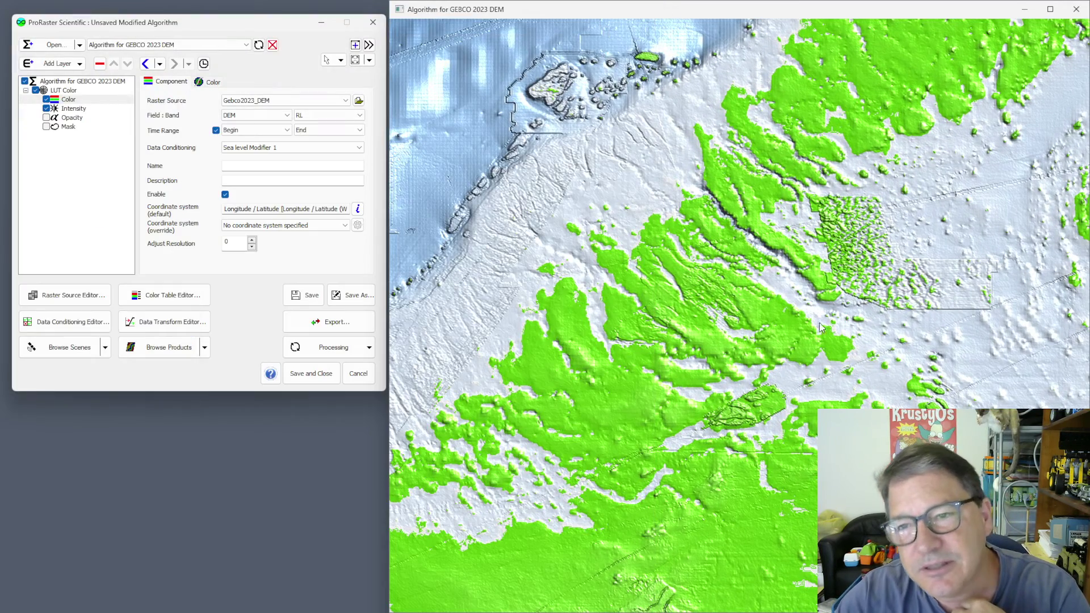
Examine the shelf off north-western Australia in the DEM preview, including its islands, channels and inland sea area.
{"action": "left_click_drag", "start_coordinate": [602, 536], "coordinate": [657, 305]}
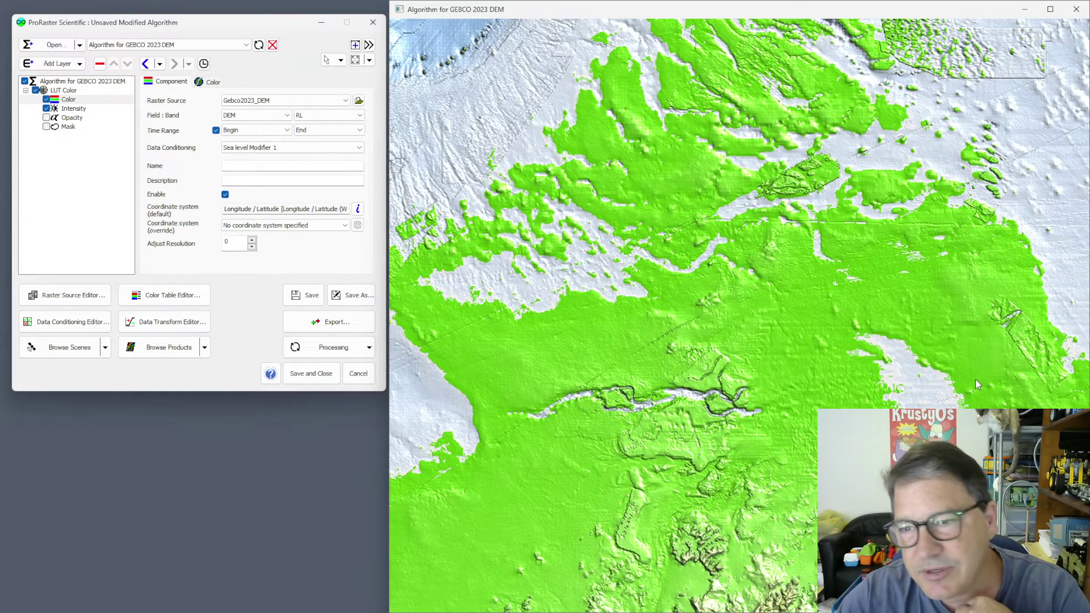
{"action": "left_click_drag", "start_coordinate": [918, 428], "coordinate": [810, 421]}
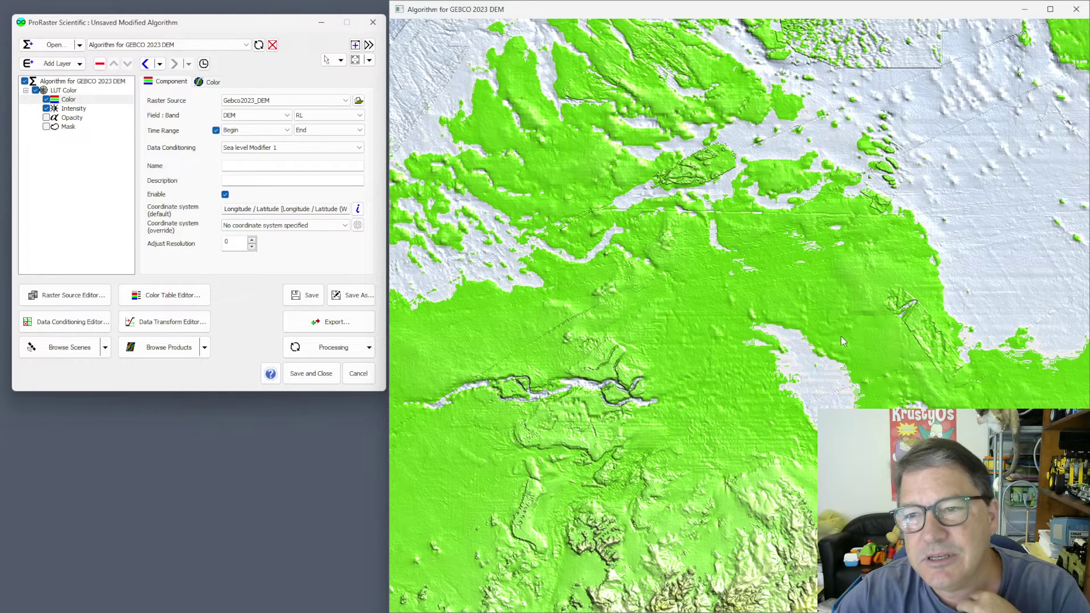
{"action": "left_click_drag", "start_coordinate": [799, 288], "coordinate": [761, 460]}
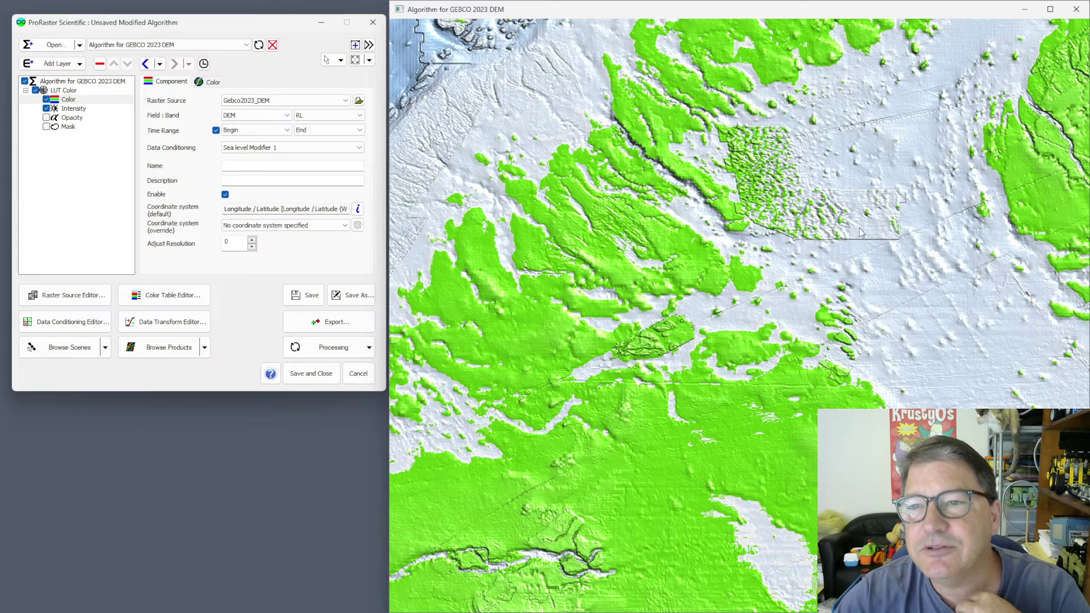
{"action": "left_click_drag", "start_coordinate": [854, 176], "coordinate": [846, 209]}
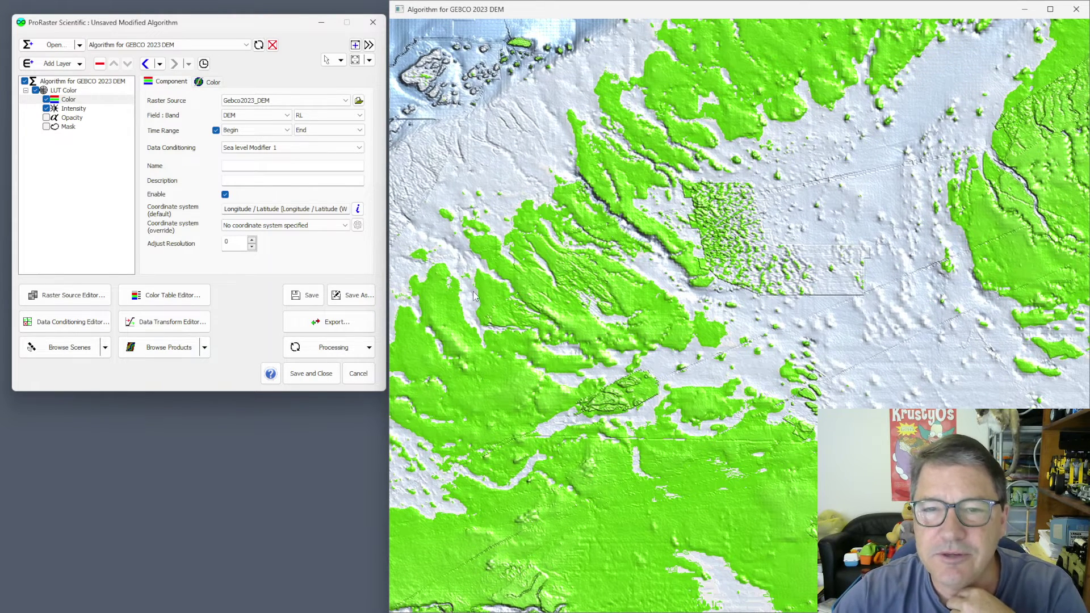
{"action": "scroll", "coordinate": [761, 287], "scroll_direction": "down", "scroll_amount": 3}
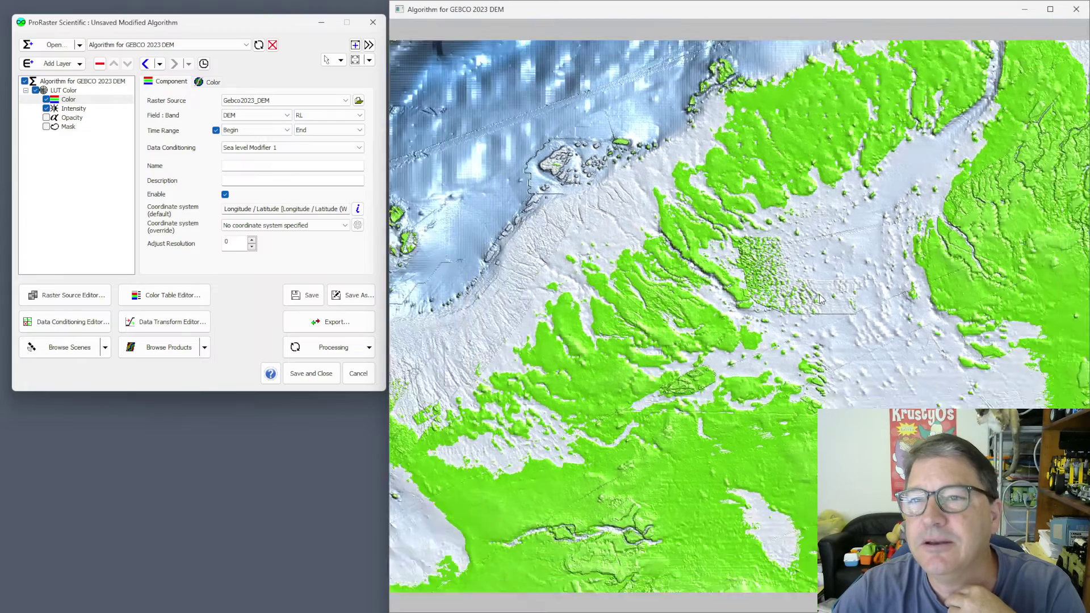
{"action": "scroll", "coordinate": [800, 310], "scroll_direction": "down", "scroll_amount": 3}
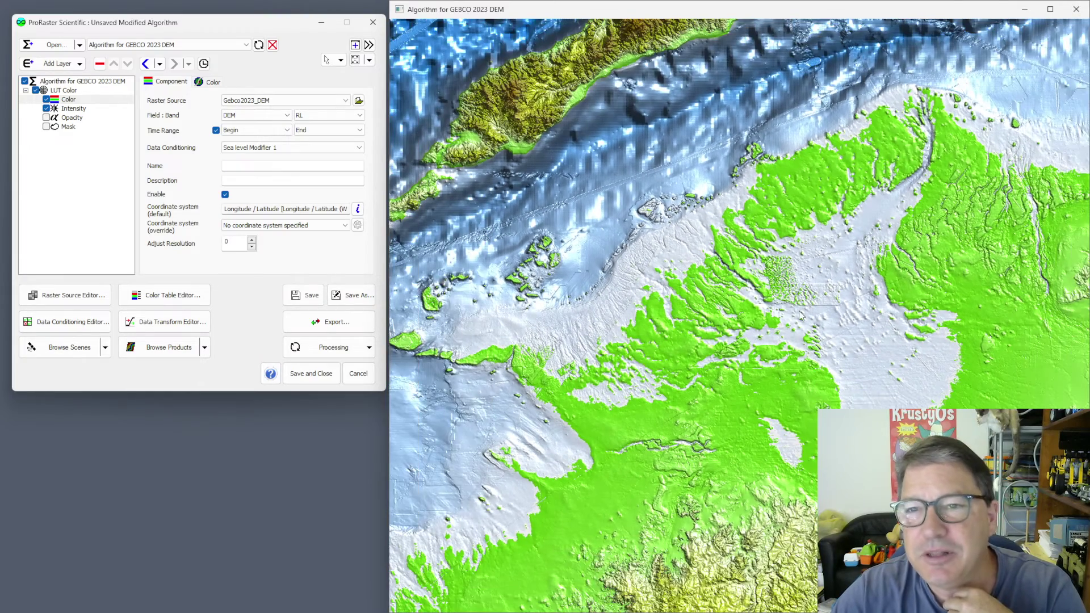